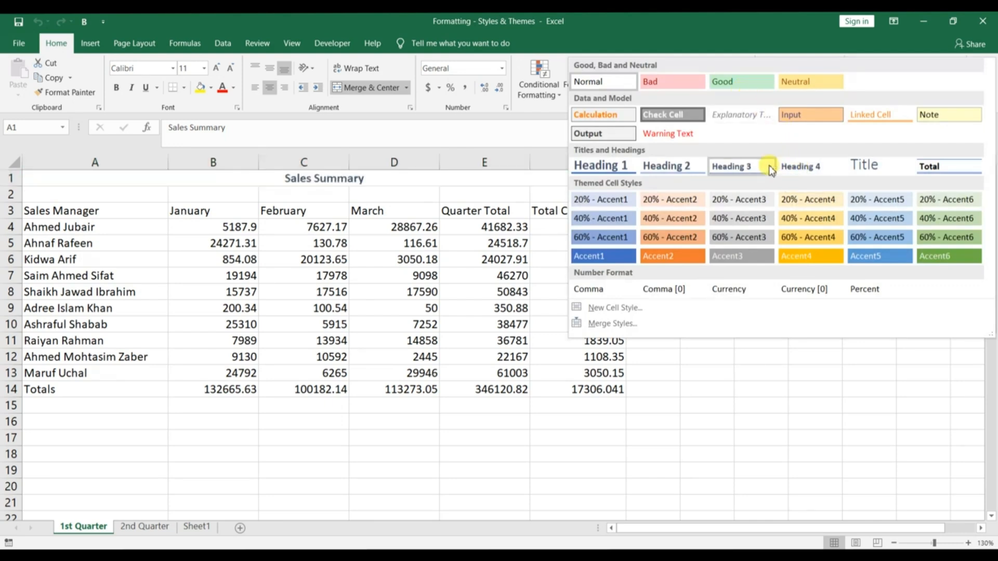
# Step: Apply the Heading 1 cell style to the Sales Summary title and the Accent1 style to the column headers in A3:F3
pyautogui.click(619, 168)
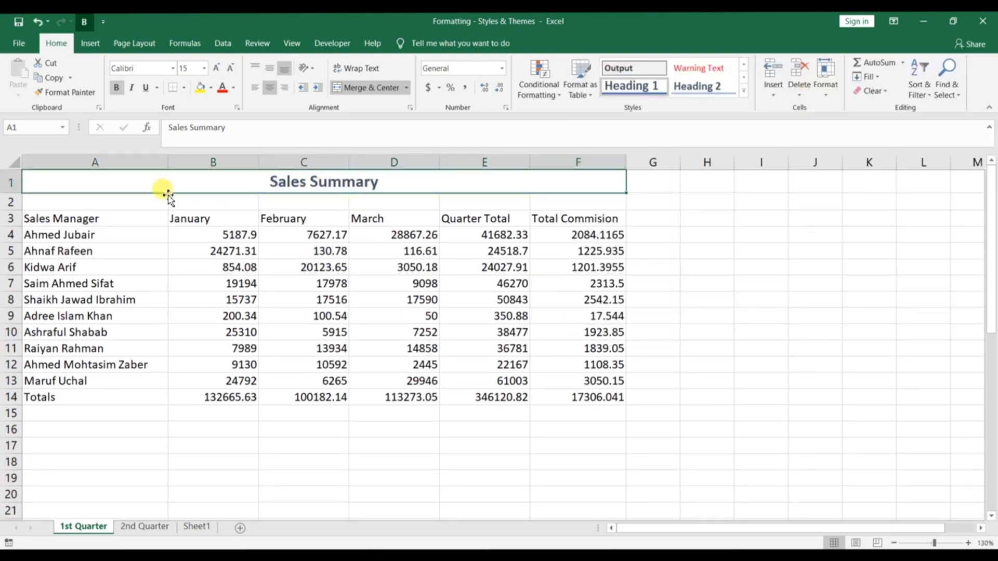
pyautogui.click(91, 218)
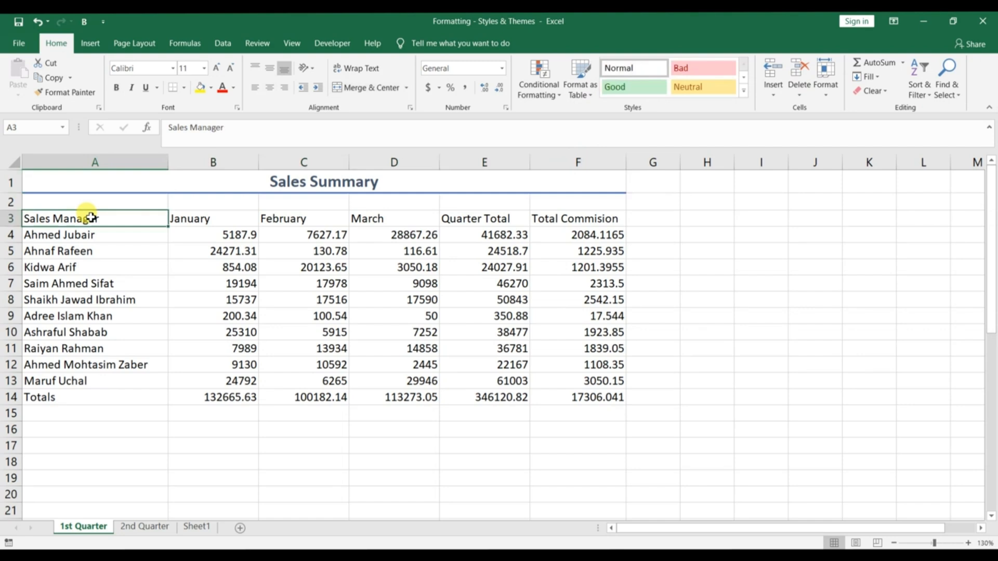
pyautogui.hotkey('shift', 'Right')
pyautogui.hotkey('shift', 'Right')
pyautogui.hotkey('shift', 'Right')
pyautogui.hotkey('shift', 'Right')
pyautogui.hotkey('shift', 'Right')
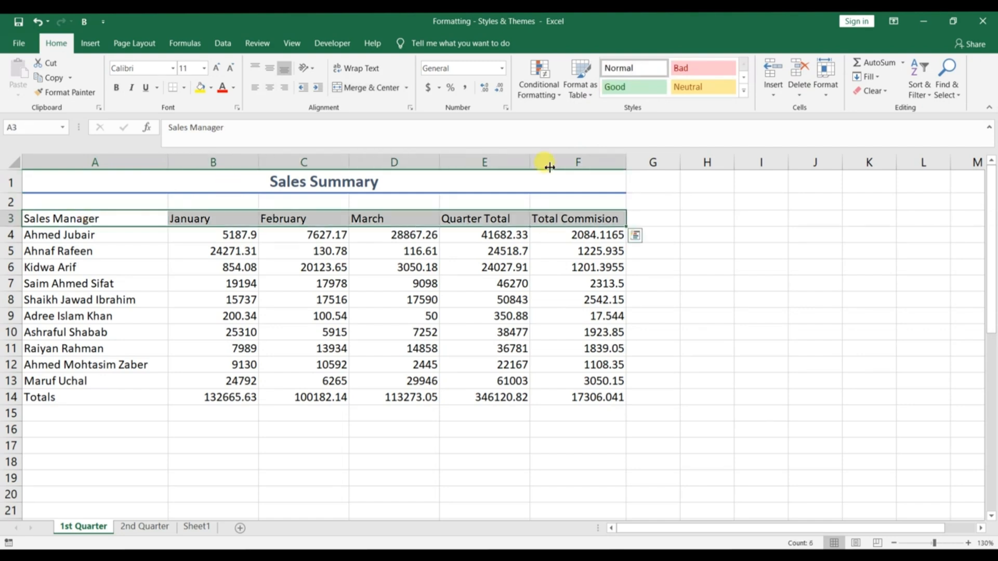
pyautogui.click(743, 94)
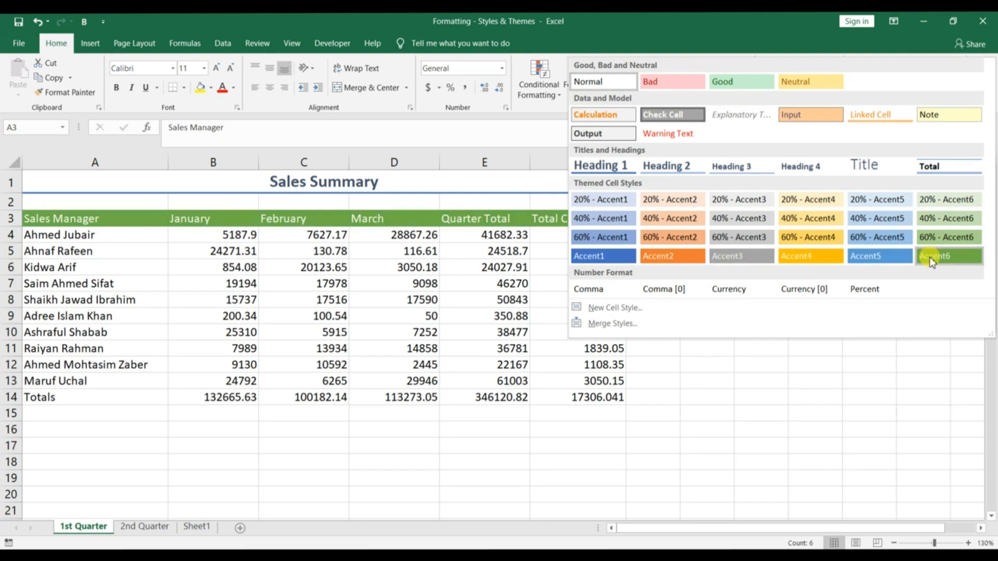
pyautogui.click(610, 259)
# Step: Apply the Heading 4 cell style to the sales manager names in A4:A13
pyautogui.click(142, 239)
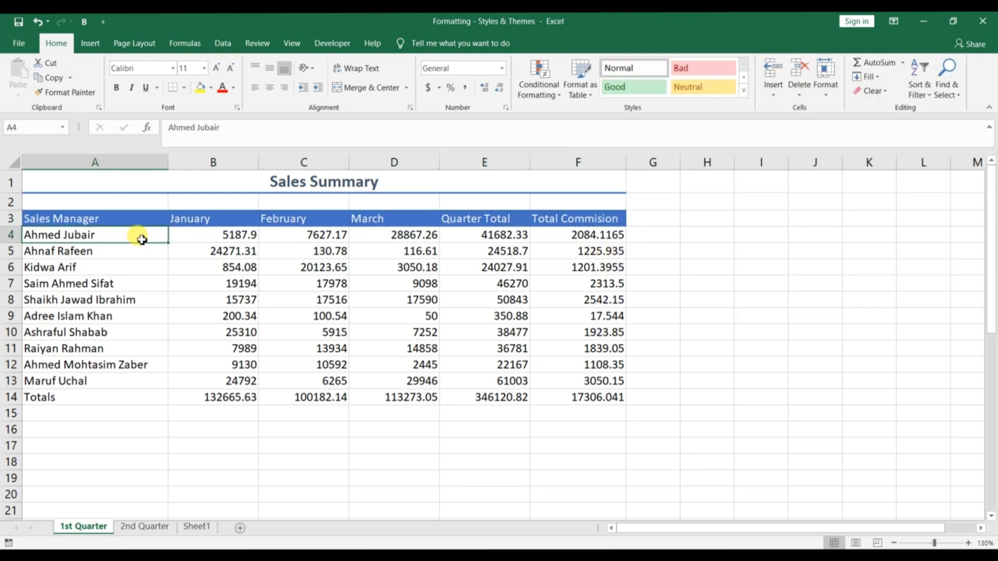
pyautogui.press('Down')
pyautogui.press('Down')
pyautogui.press('Down')
pyautogui.press('Down')
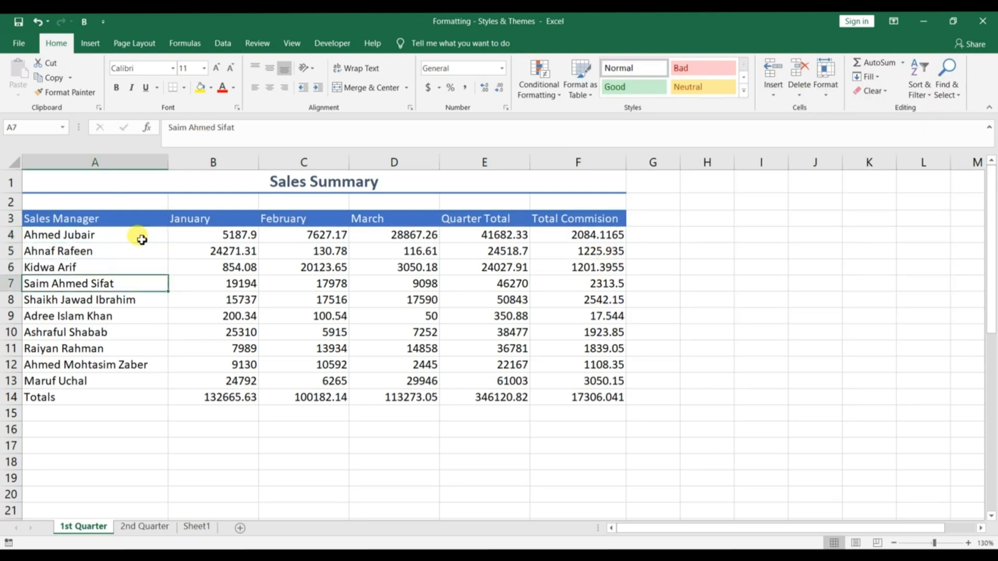
pyautogui.click(142, 240)
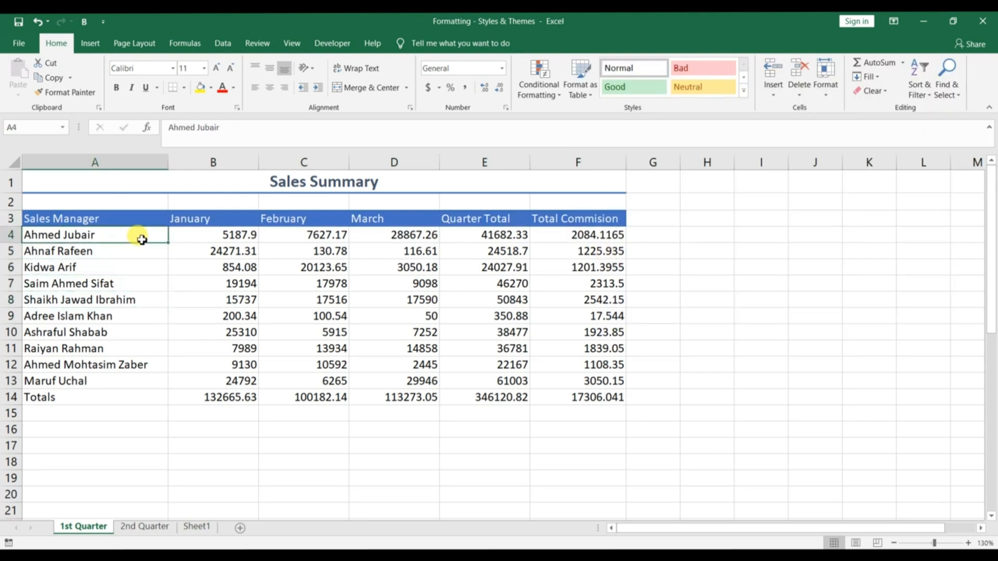
pyautogui.keyDown('shift'); pyautogui.click(136, 375); pyautogui.keyUp('shift')
pyautogui.click(744, 91)
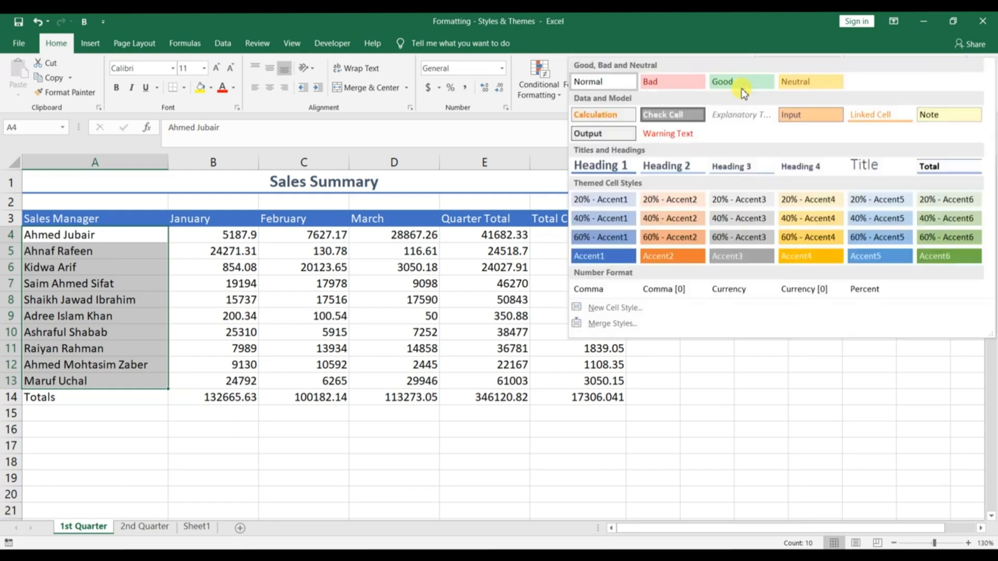
pyautogui.click(809, 167)
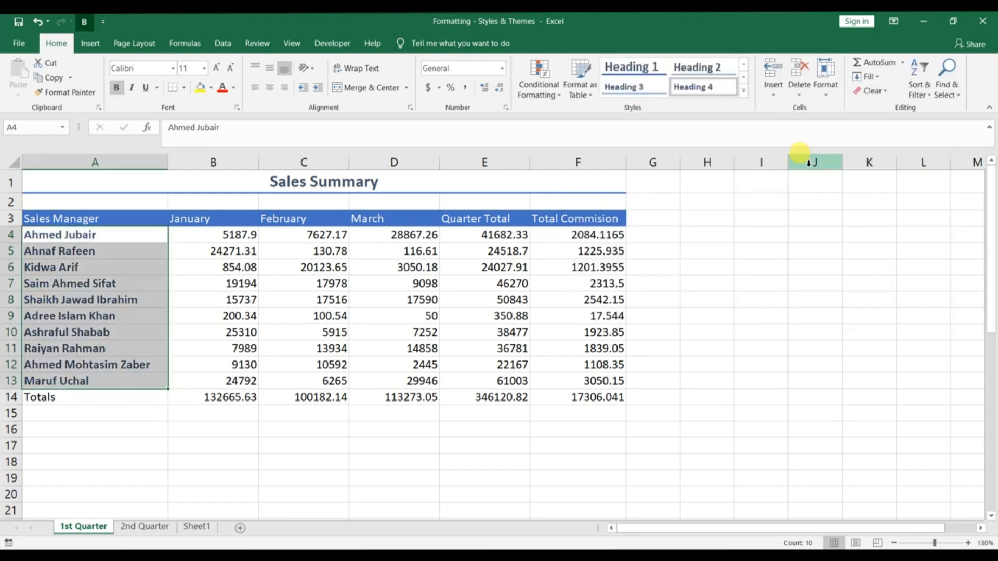
# Step: Apply the Total cell style to the Totals row, A14:F14
pyautogui.click(61, 405)
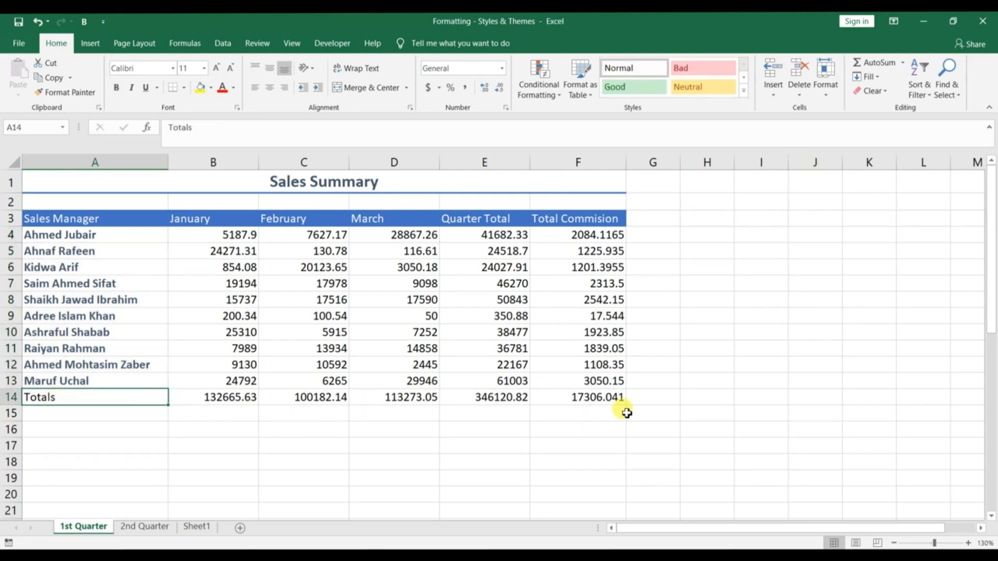
pyautogui.keyDown('shift'); pyautogui.click(617, 400); pyautogui.keyUp('shift')
pyautogui.click(745, 91)
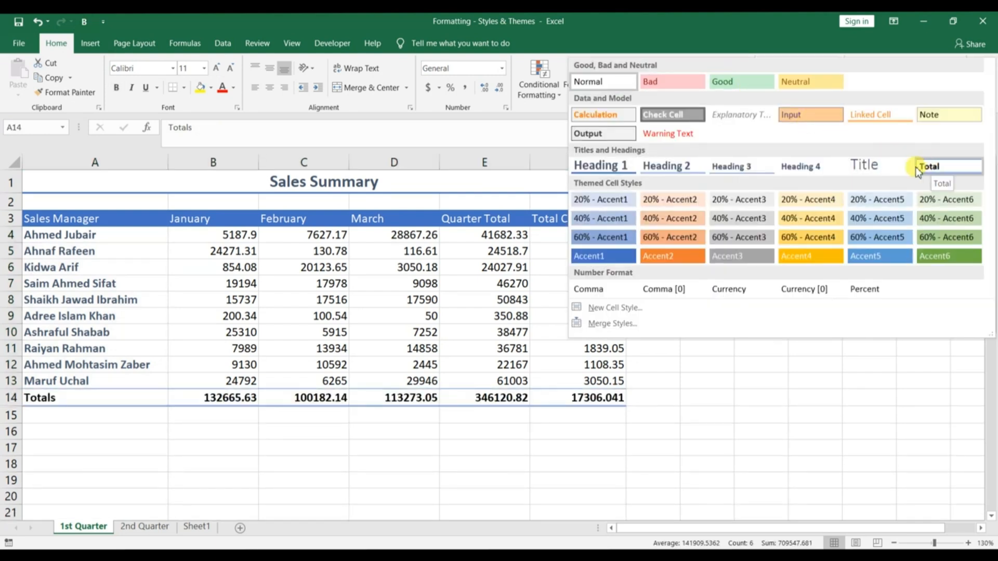
pyautogui.click(950, 167)
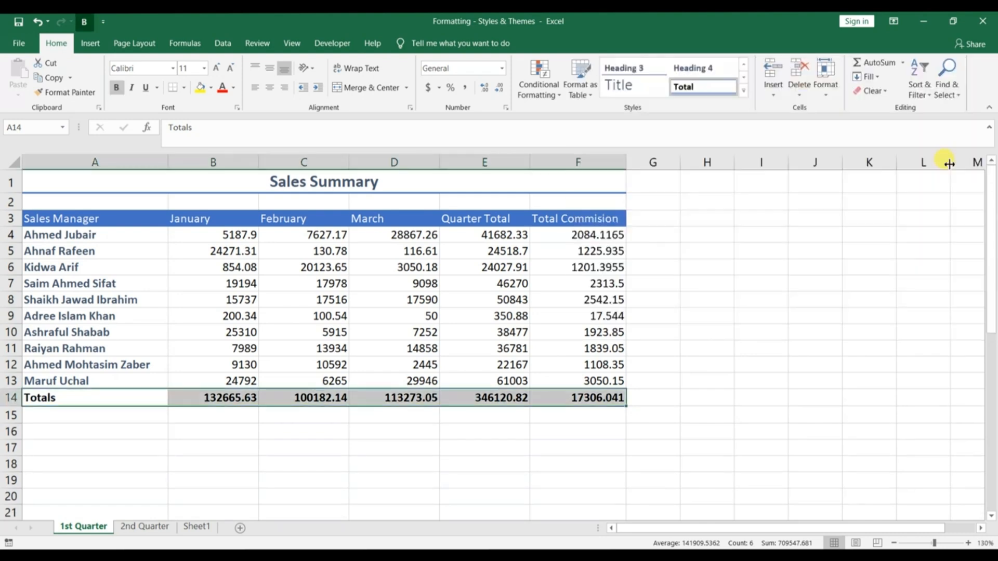
pyautogui.click(593, 191)
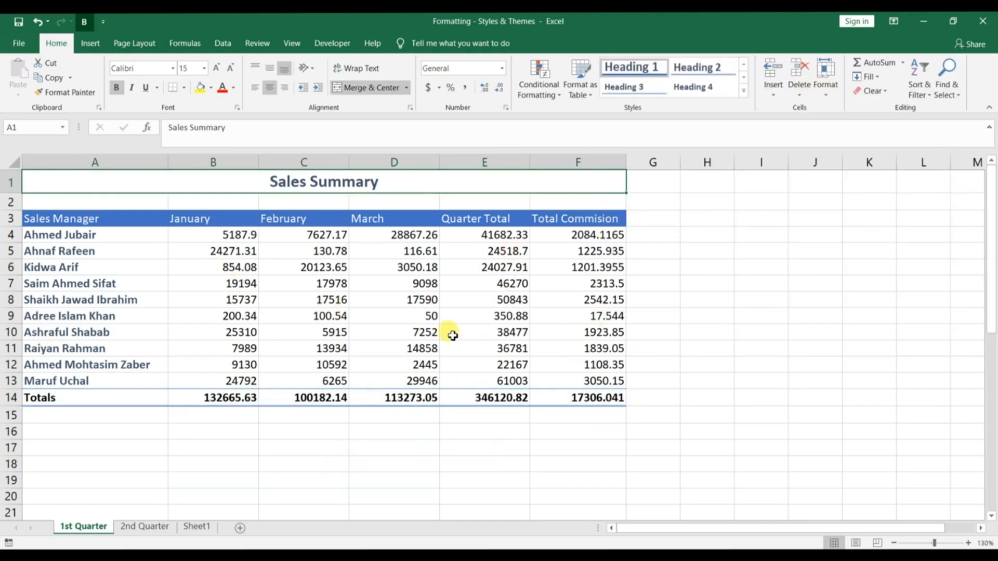
# Step: Apply the Ion theme to the workbook
pyautogui.click(131, 48)
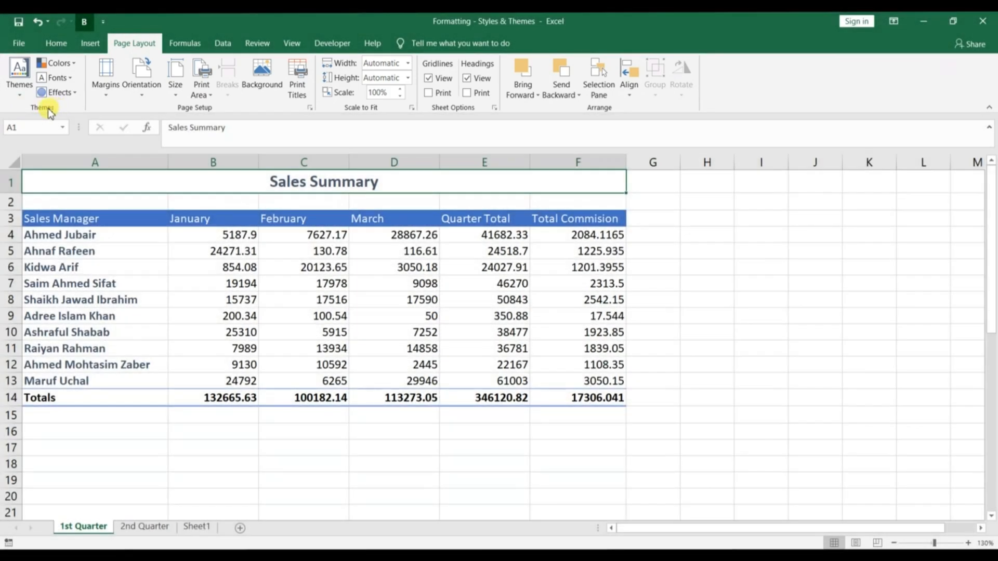
pyautogui.click(22, 93)
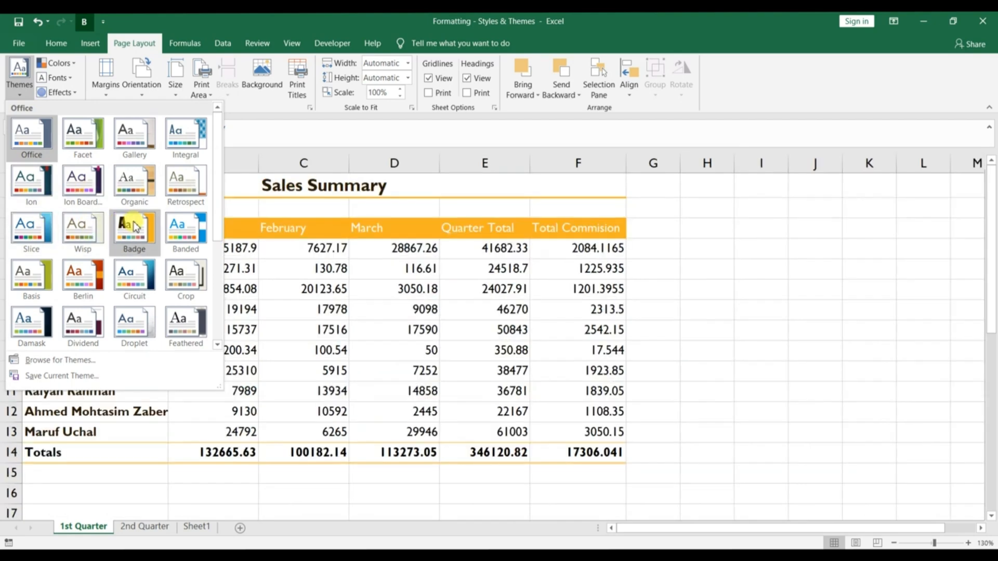
pyautogui.click(39, 183)
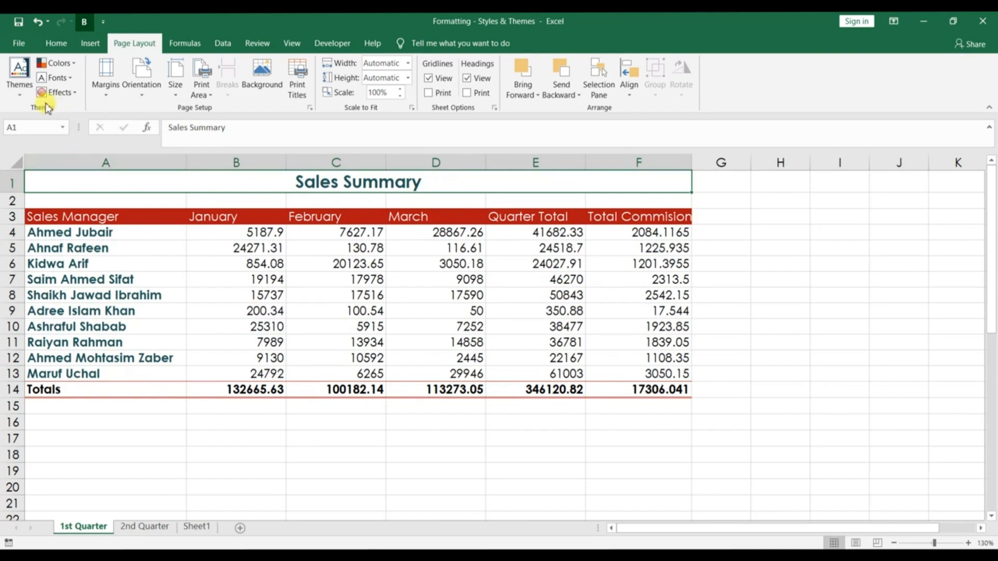
# Step: Look through the available theme font sets and preview theme color palettes on the sales table without applying any
pyautogui.click(70, 77)
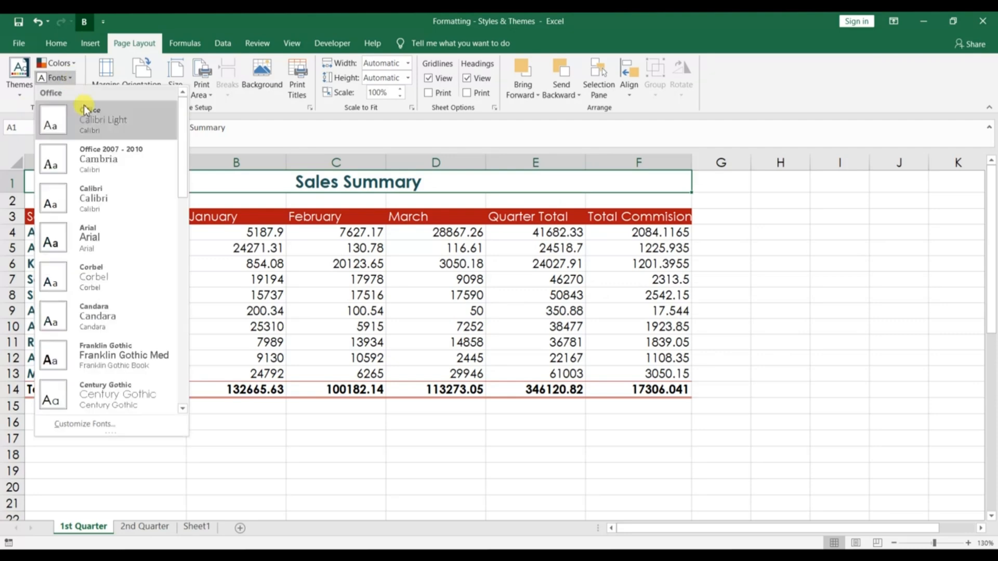
pyautogui.click(74, 63)
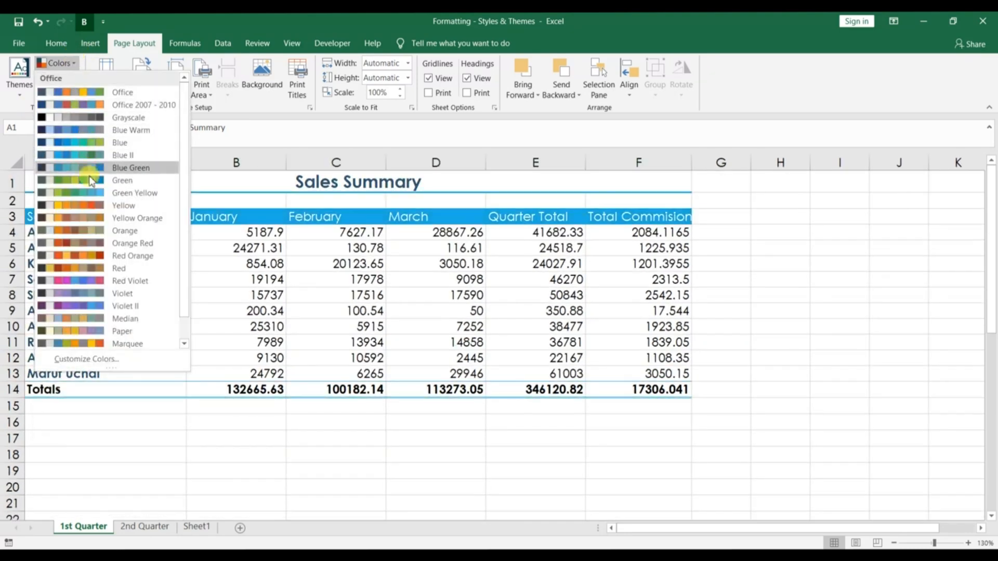
pyautogui.click(233, 129)
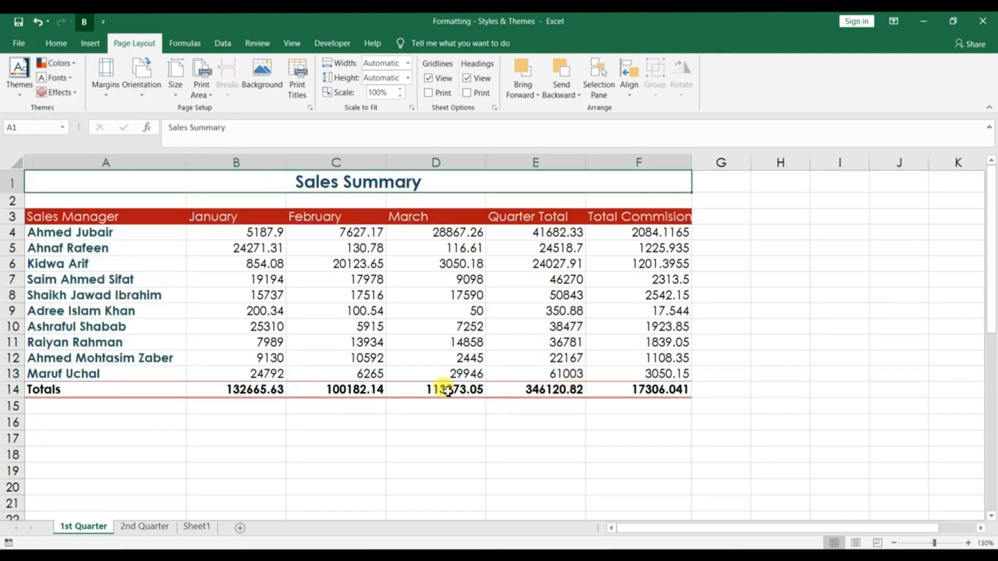
pyautogui.click(144, 403)
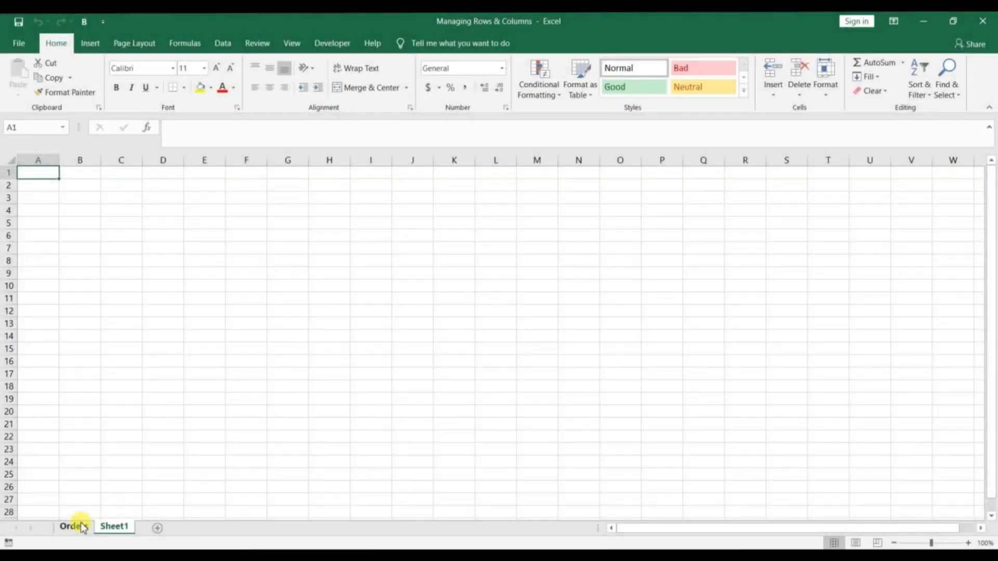
# Step: Display the Orders sheet of the Managing Rows & Columns workbook and select the whole of row 9, followed by cell D2
pyautogui.click(73, 525)
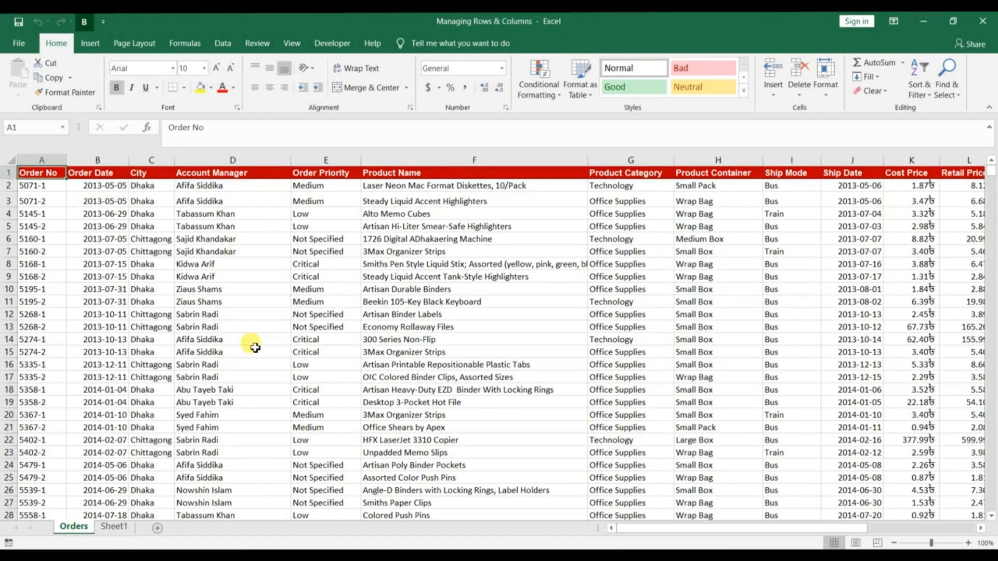
pyautogui.click(8, 277)
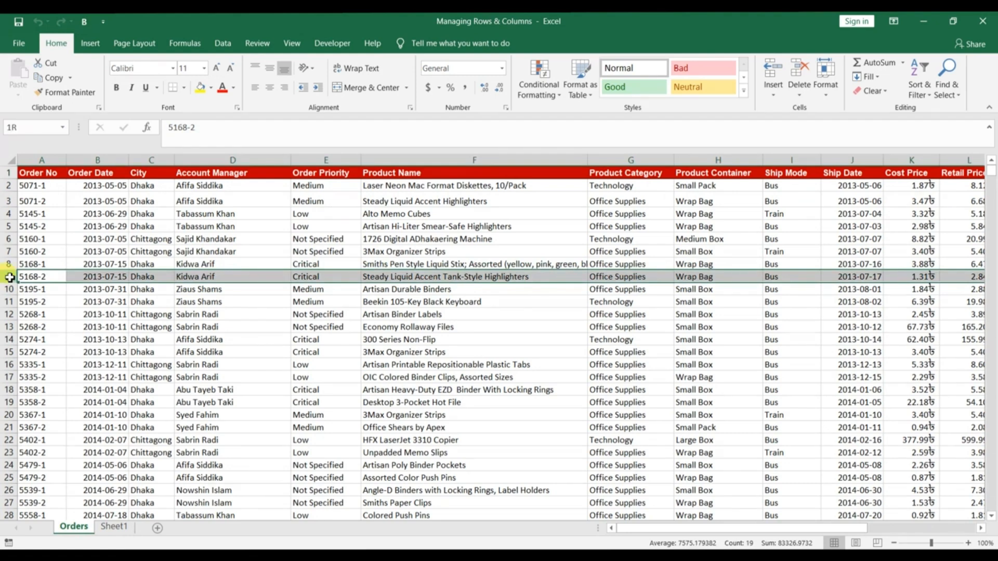
pyautogui.moveTo(10, 277)
pyautogui.mouseDown()
pyautogui.moveTo(7, 366)
pyautogui.moveTo(8, 212)
pyautogui.moveTo(8, 277)
pyautogui.mouseUp()
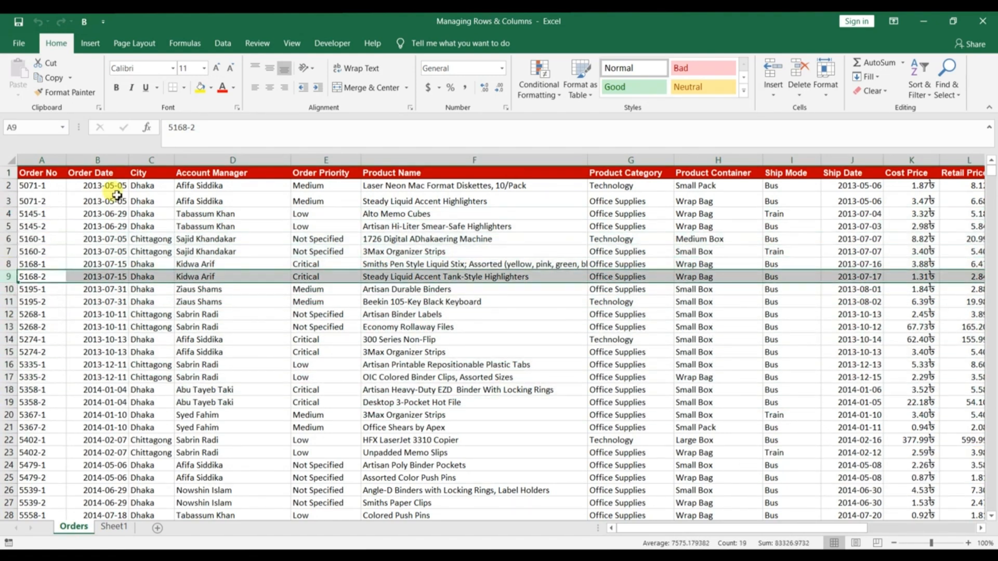
pyautogui.moveTo(240, 158); pyautogui.dragTo(188, 160)
pyautogui.click(192, 187)
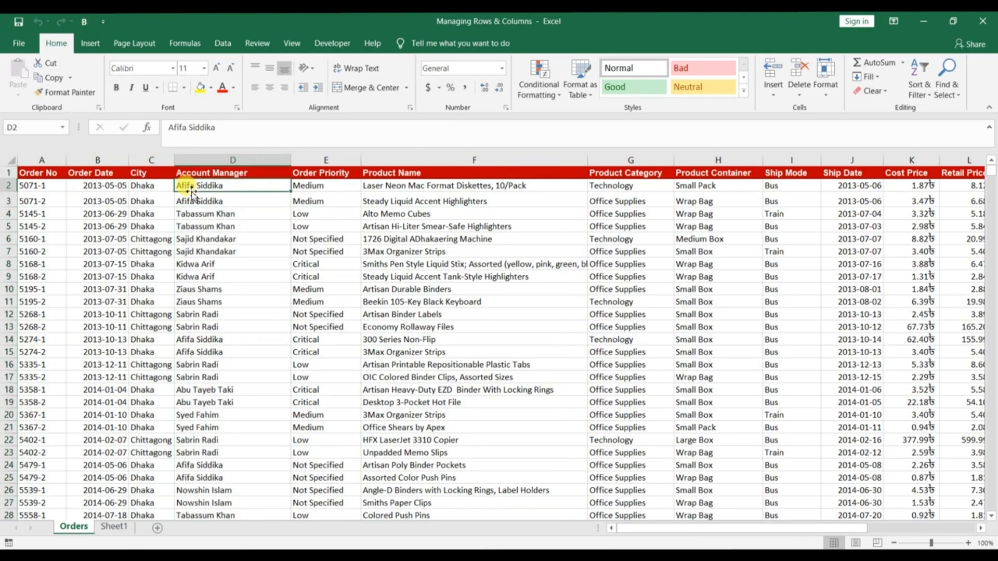
# Step: Try out multiple selection with rows 3 to 8 and with columns B to E, finishing on cell B1
pyautogui.click(8, 201)
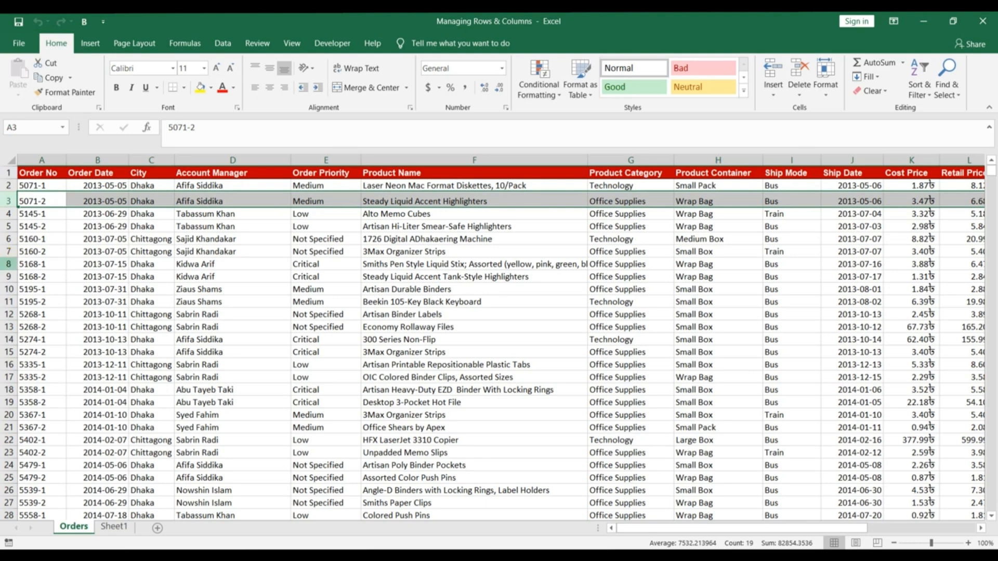
pyautogui.keyDown('shift'); pyautogui.click(9, 264); pyautogui.keyUp('shift')
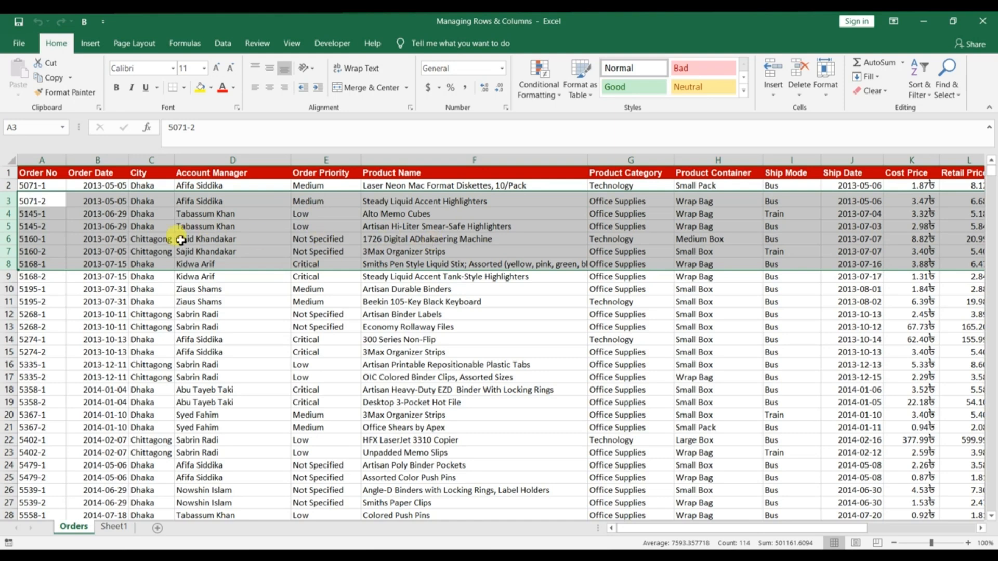
pyautogui.moveTo(118, 161); pyautogui.dragTo(346, 166)
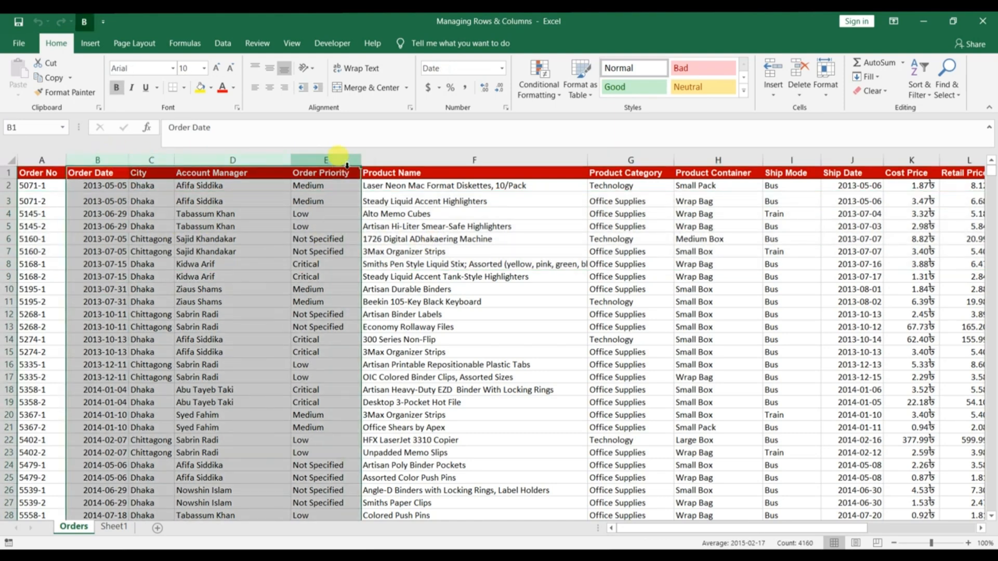
pyautogui.click(106, 175)
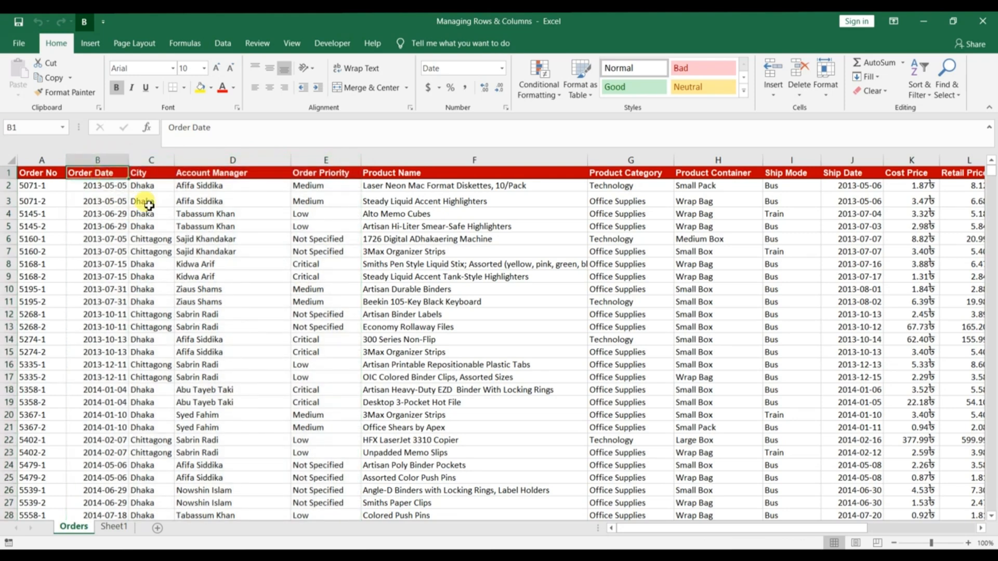
# Step: Clear the contents of rows 2 and 3 in the Orders sheet and undo the clearing
pyautogui.click(10, 185)
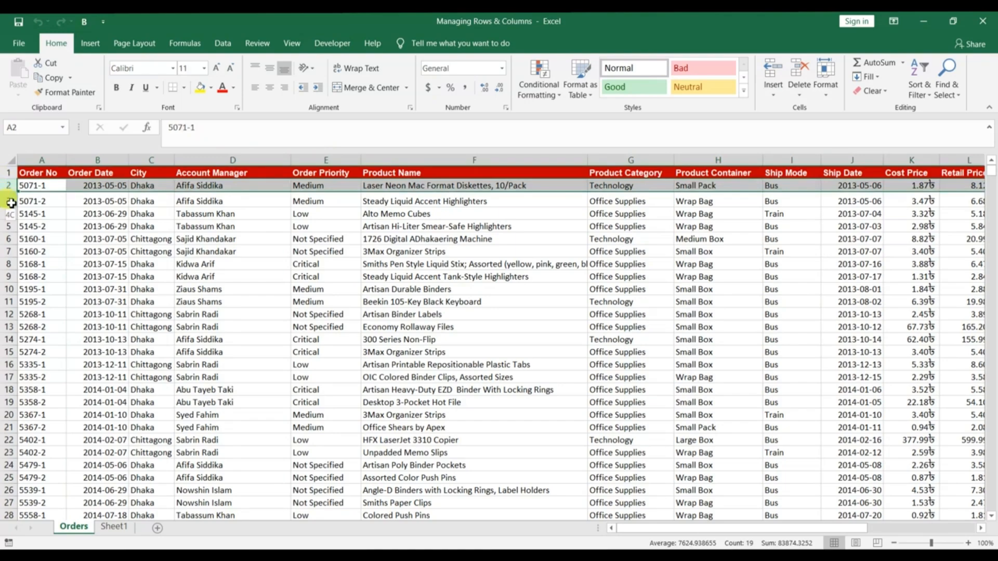
pyautogui.keyDown('shift'); pyautogui.click(10, 200); pyautogui.keyUp('shift')
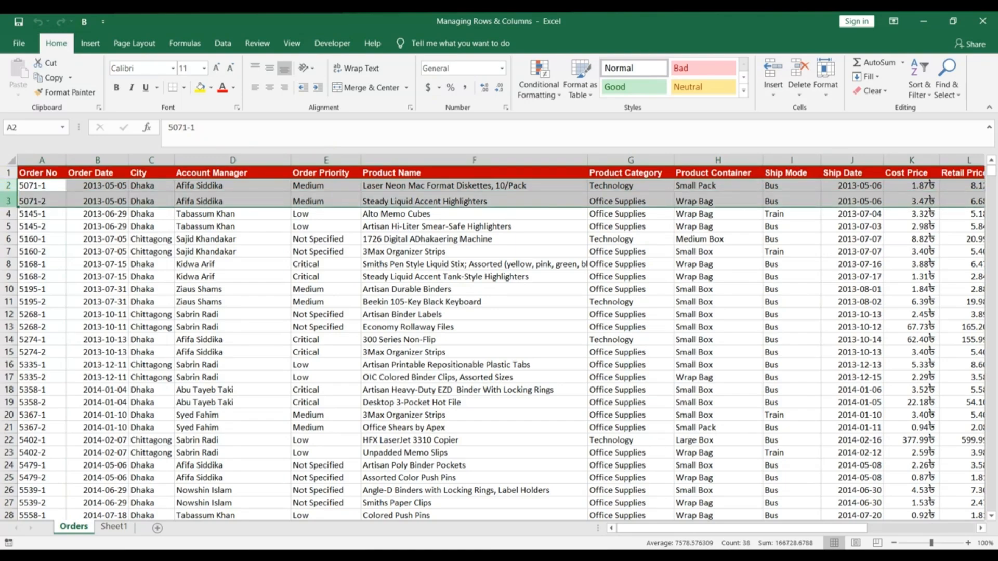
pyautogui.press('Delete')
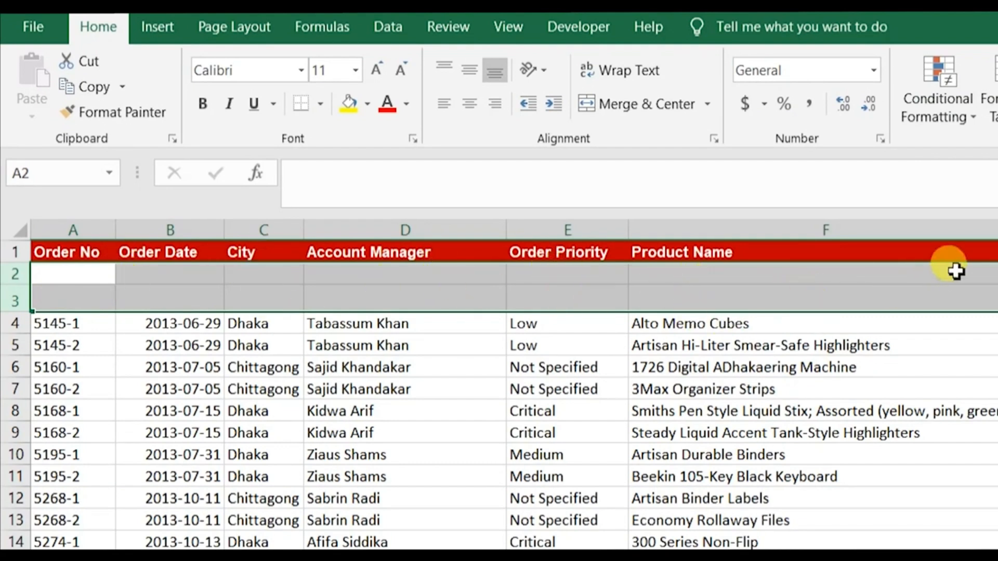
pyautogui.click(69, 279)
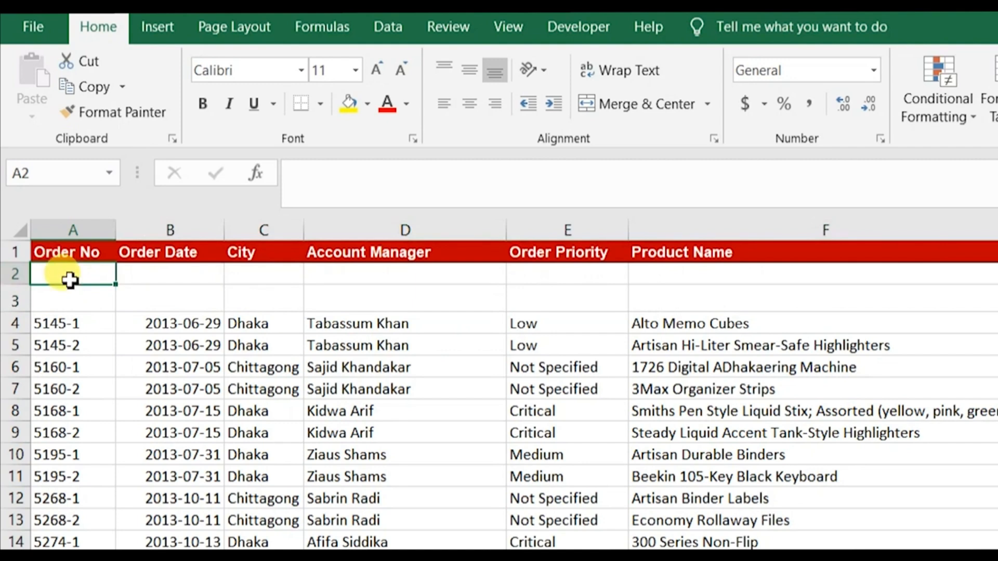
pyautogui.hotkey('ctrl', 'z')
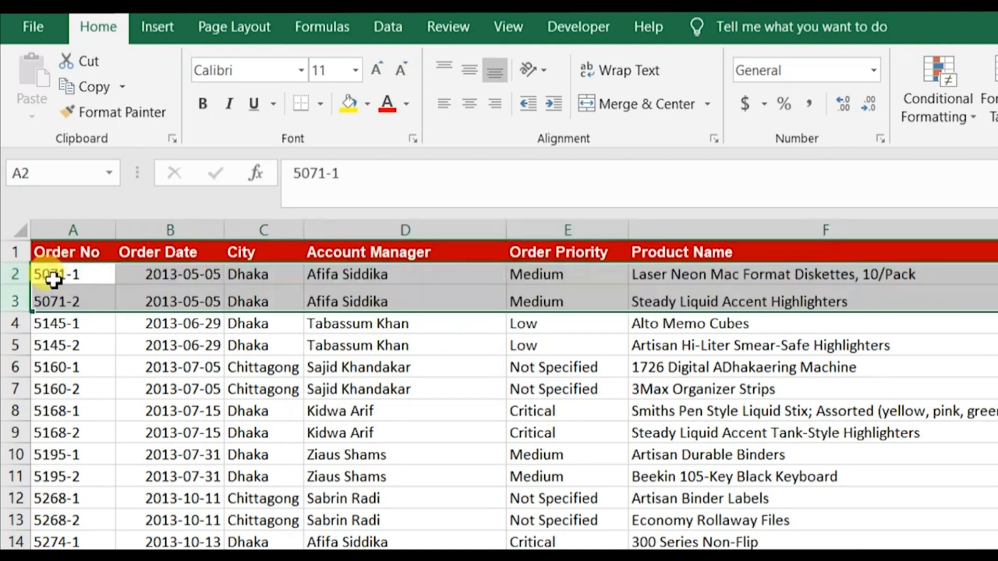
# Step: Delete the entire rows 2 and 3 from the Orders sheet, shifting the rows below upward
pyautogui.rightClick(24, 281)
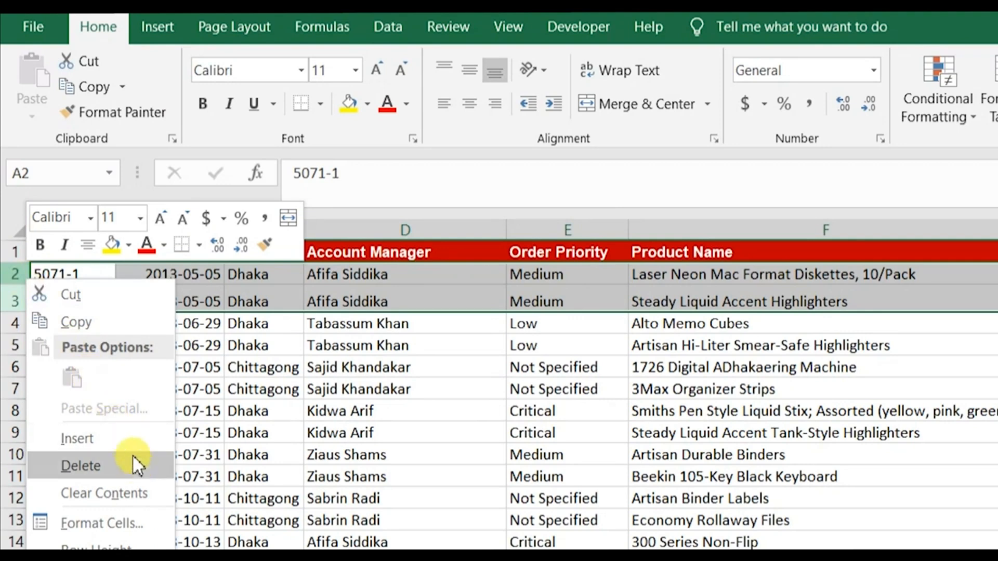
pyautogui.click(81, 465)
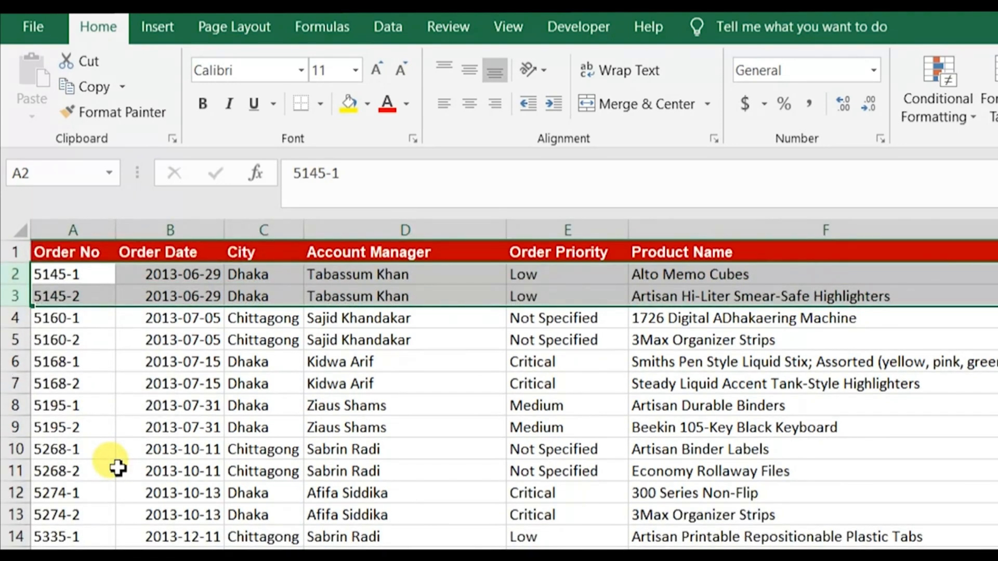
# Step: Delete the entire Order Date column from the Orders sheet, finishing on the Order No header cell
pyautogui.click(176, 320)
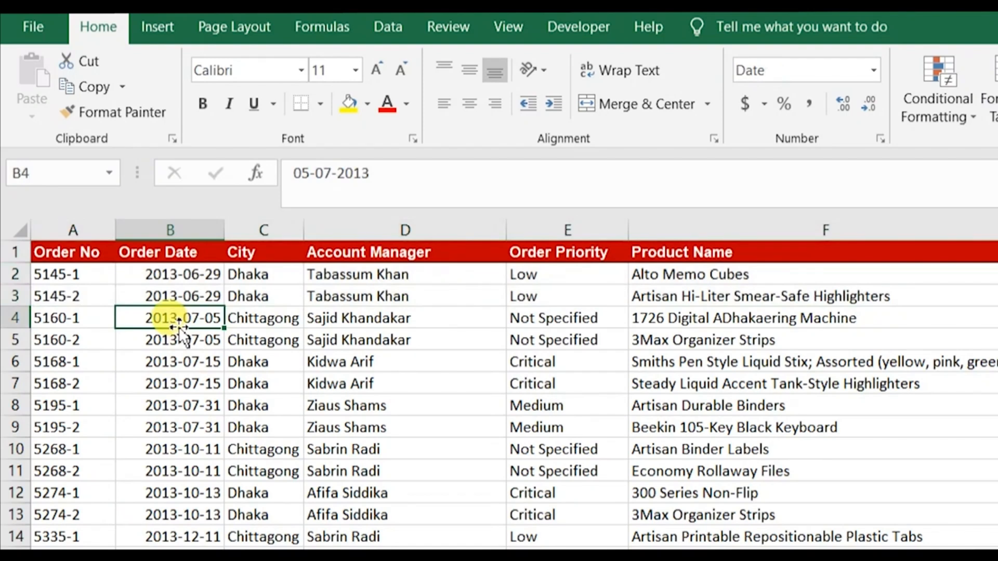
pyautogui.press('Up')
pyautogui.press('Up')
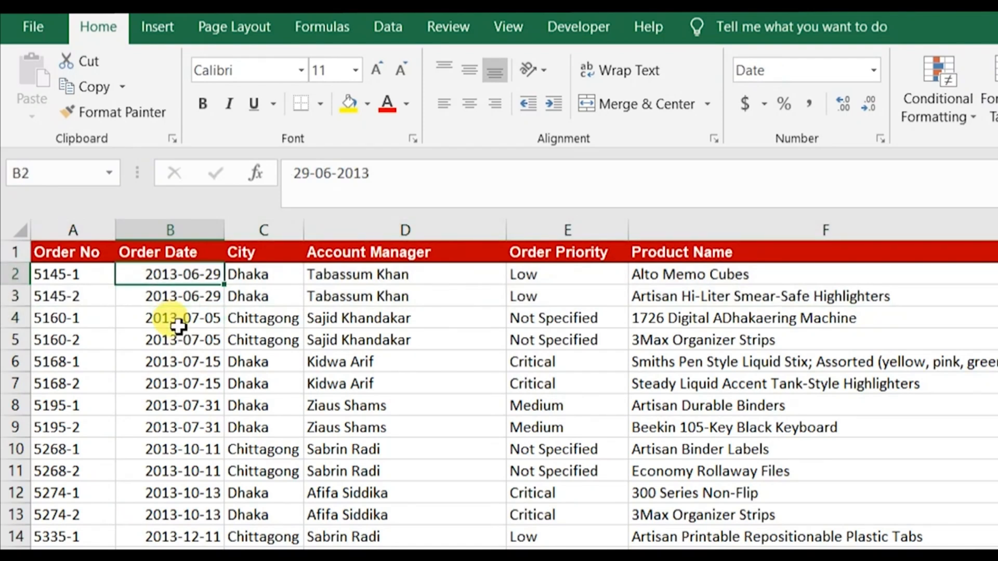
pyautogui.click(176, 231)
pyautogui.rightClick(179, 233)
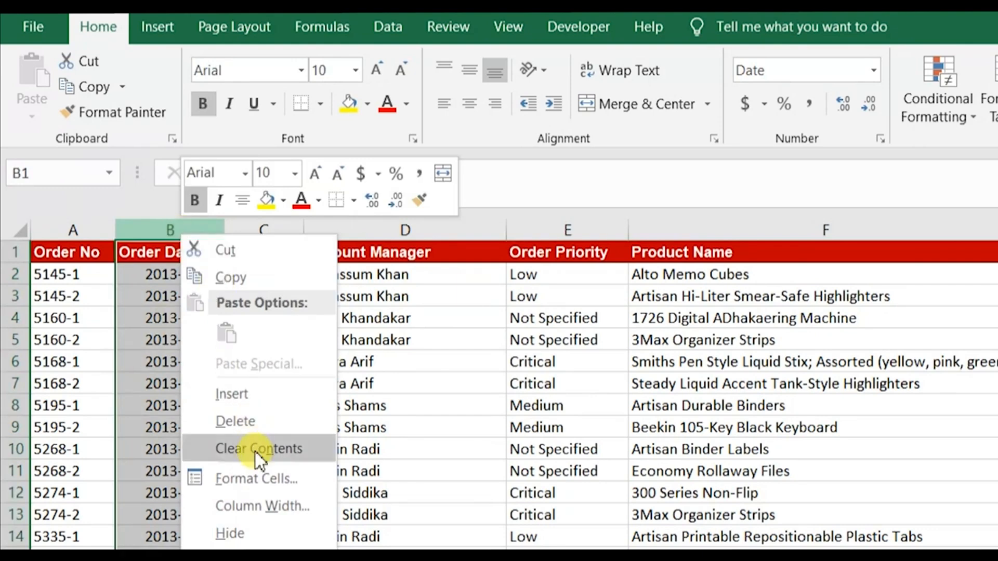
pyautogui.click(259, 422)
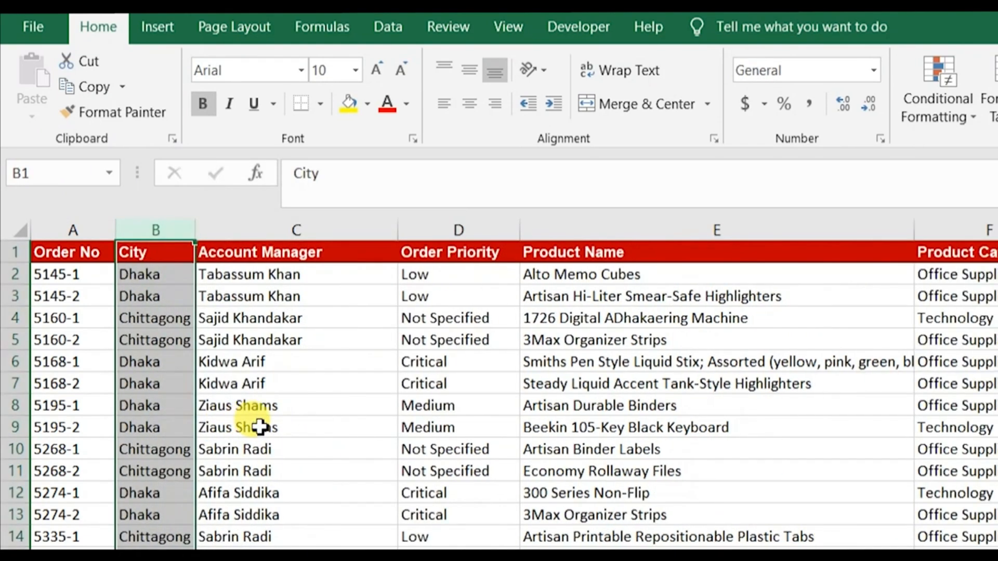
pyautogui.click(138, 261)
pyautogui.press('Left')
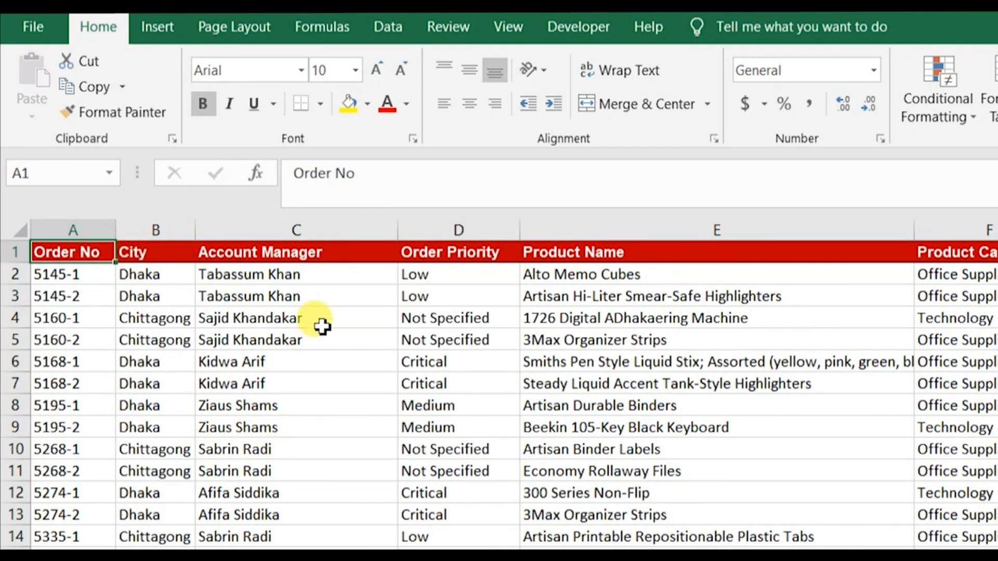
# Step: Insert a blank column between the City and Account Manager columns and select its header cell
pyautogui.click(130, 251)
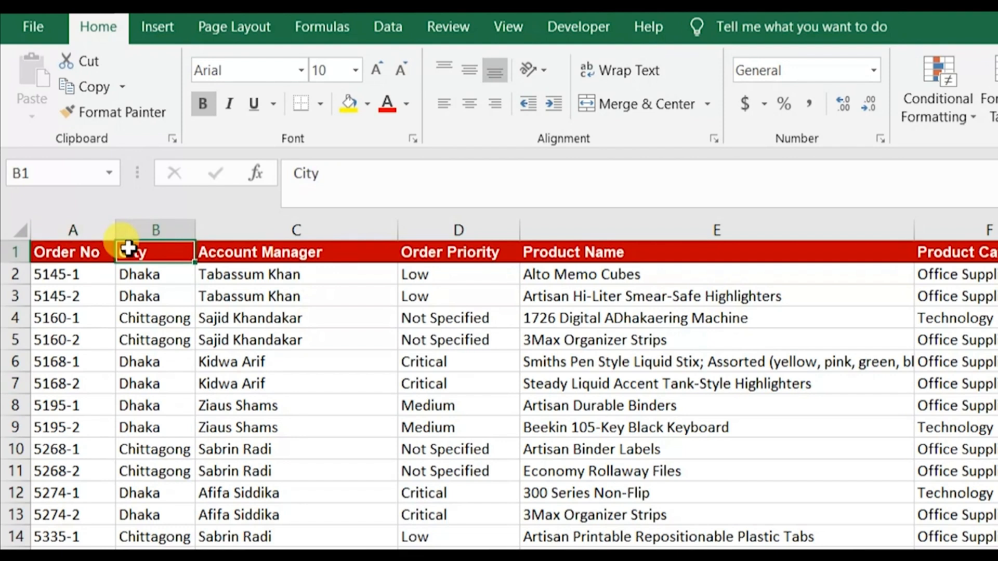
pyautogui.click(227, 253)
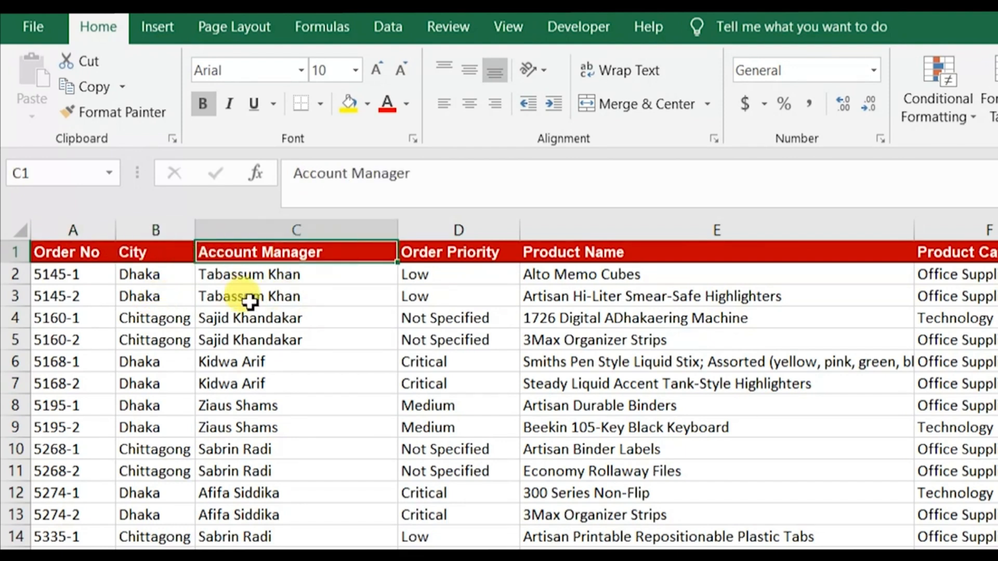
pyautogui.click(301, 231)
pyautogui.rightClick(301, 234)
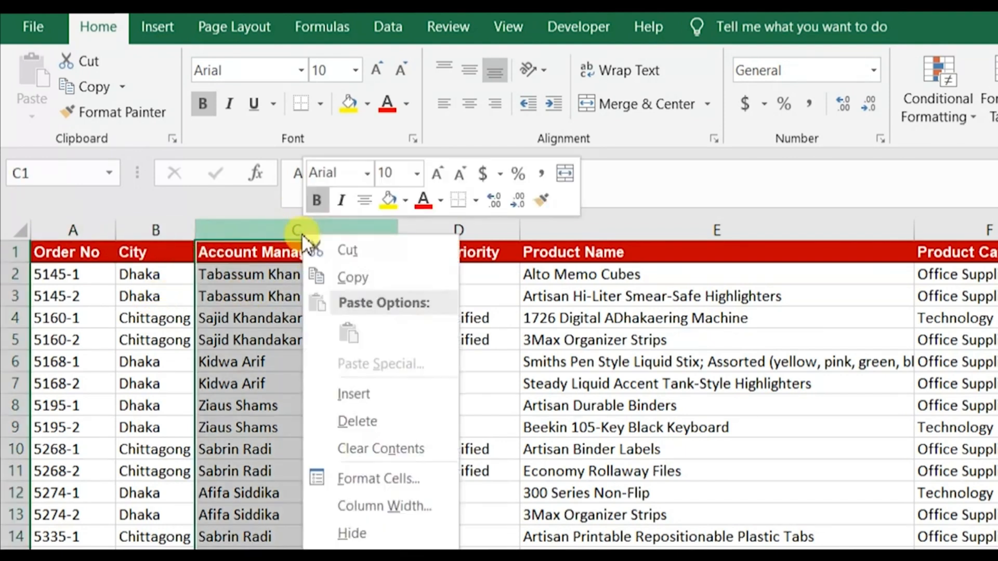
pyautogui.click(396, 388)
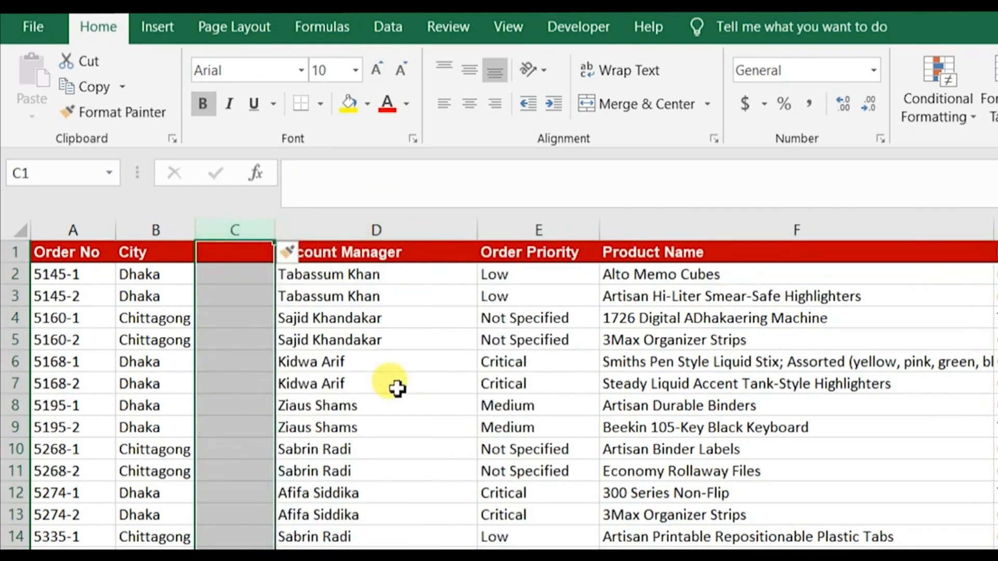
pyautogui.click(359, 252)
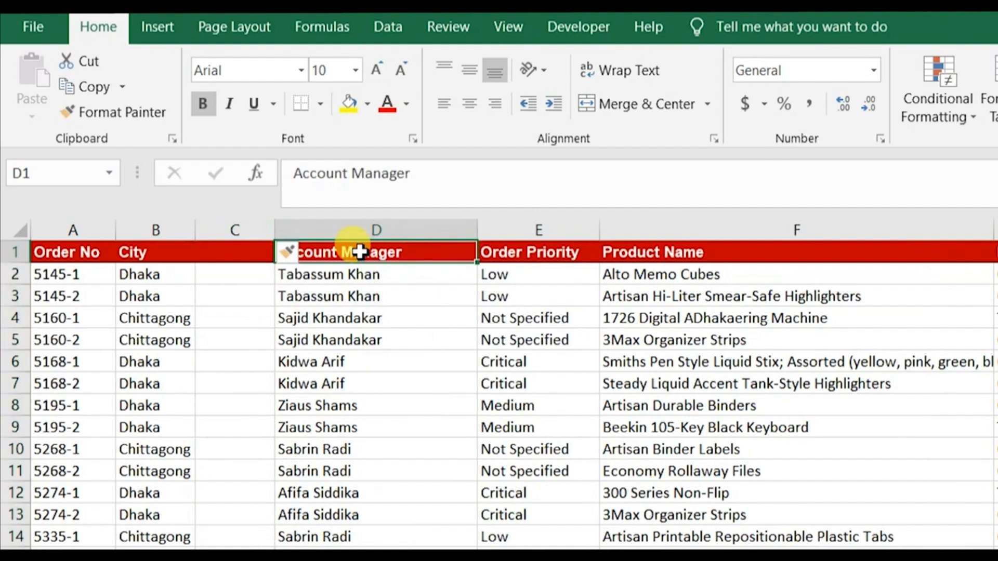
pyautogui.press('Left')
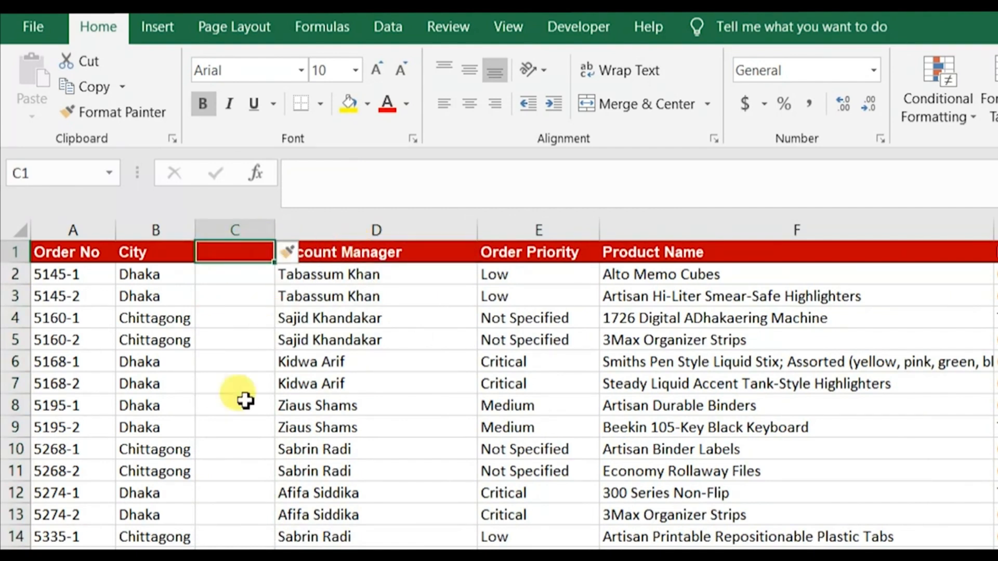
# Step: Insert three blank columns at once before Account Manager by selecting columns D to F
pyautogui.click(408, 255)
pyautogui.click(392, 215)
pyautogui.keyDown('ctrl'); pyautogui.click(723, 231); pyautogui.keyUp('ctrl')
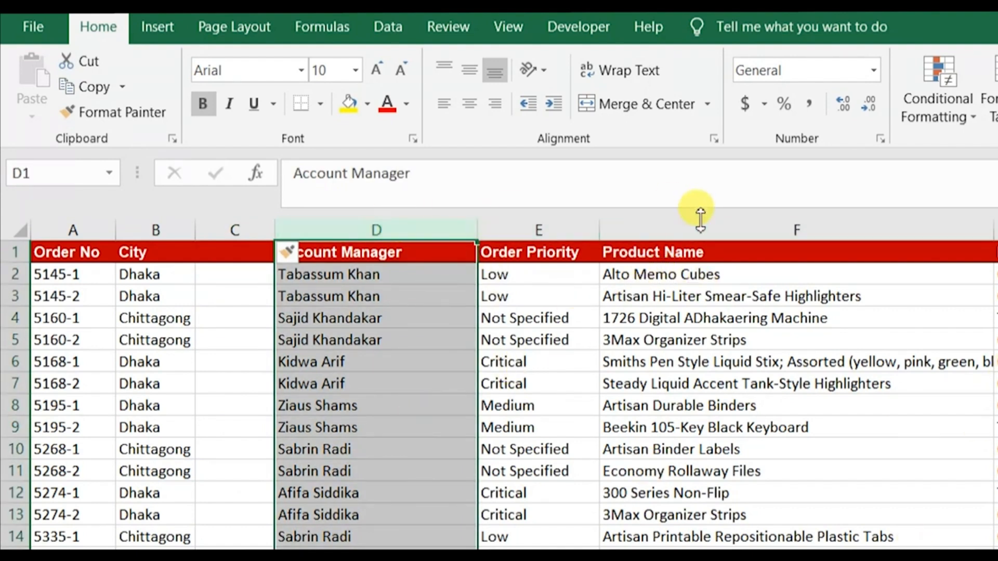
pyautogui.keyDown('shift'); pyautogui.click(700, 227); pyautogui.keyUp('shift')
pyautogui.rightClick(700, 227)
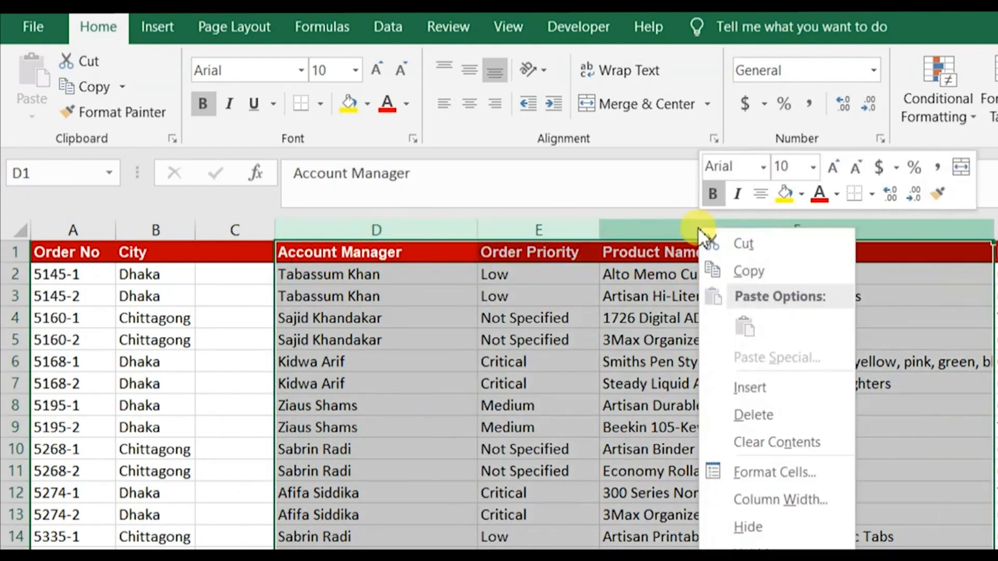
pyautogui.click(785, 377)
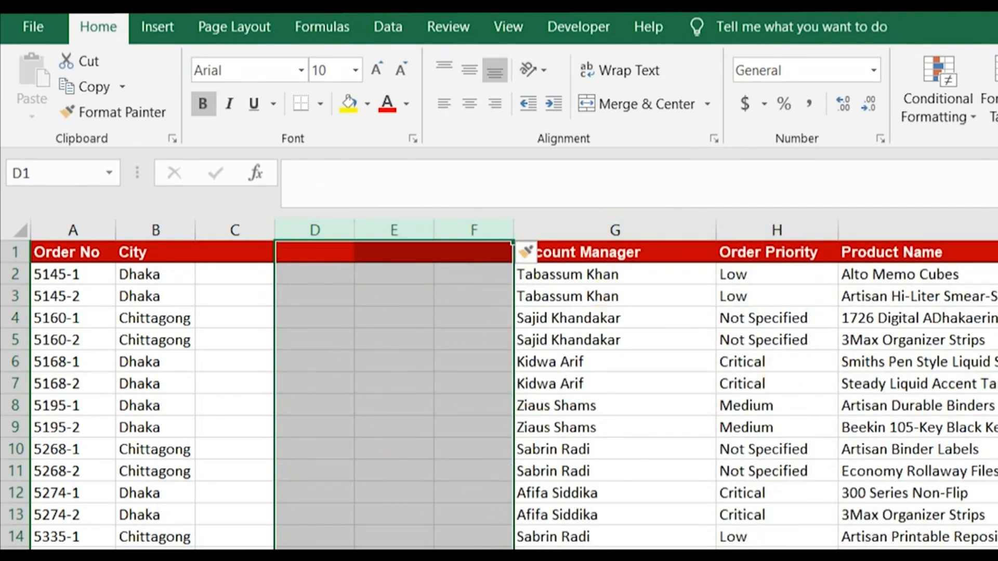
# Step: Insert two blank rows, one after the other, at row 5 above order 5160-2
pyautogui.rightClick(17, 341)
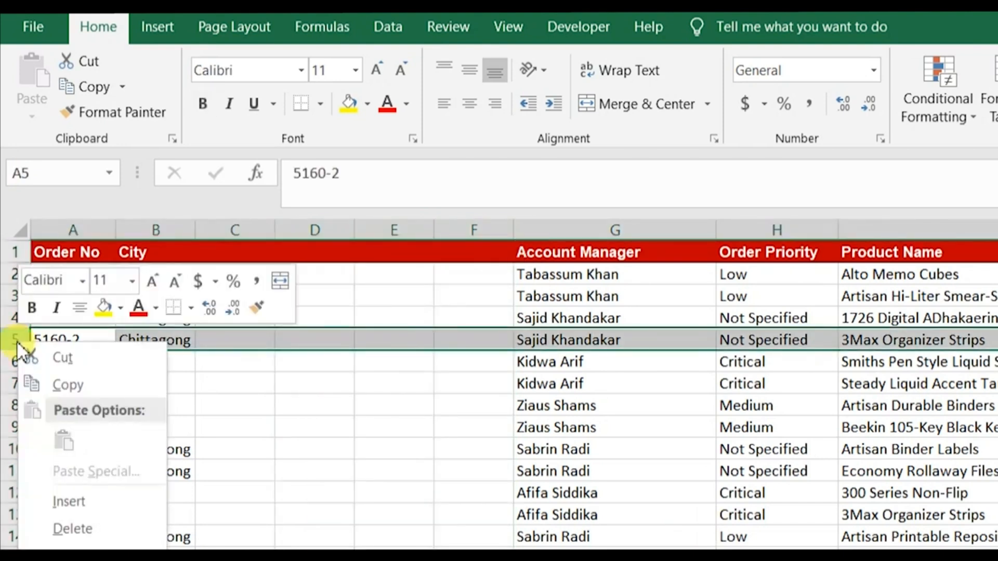
pyautogui.click(118, 510)
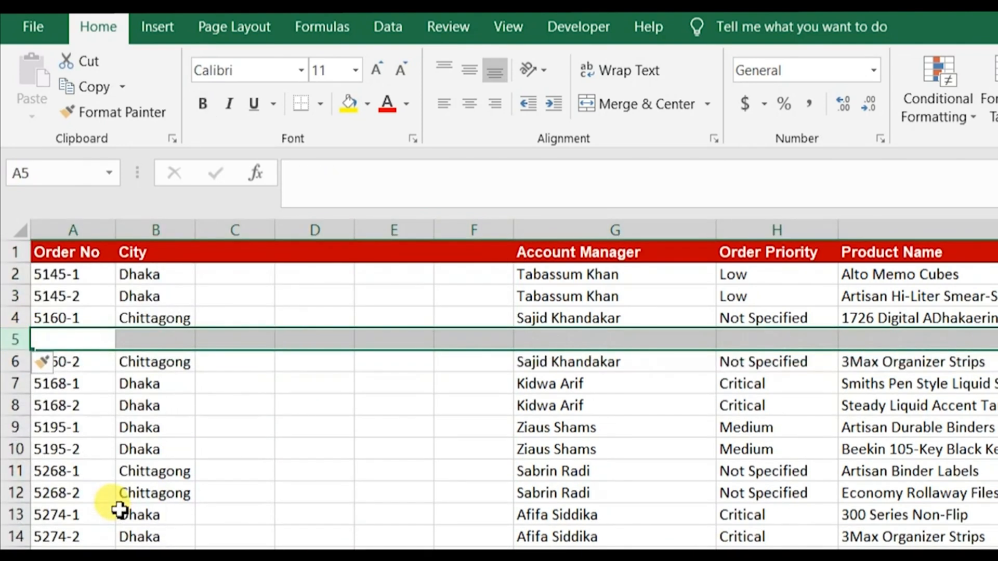
pyautogui.rightClick(17, 341)
pyautogui.click(105, 498)
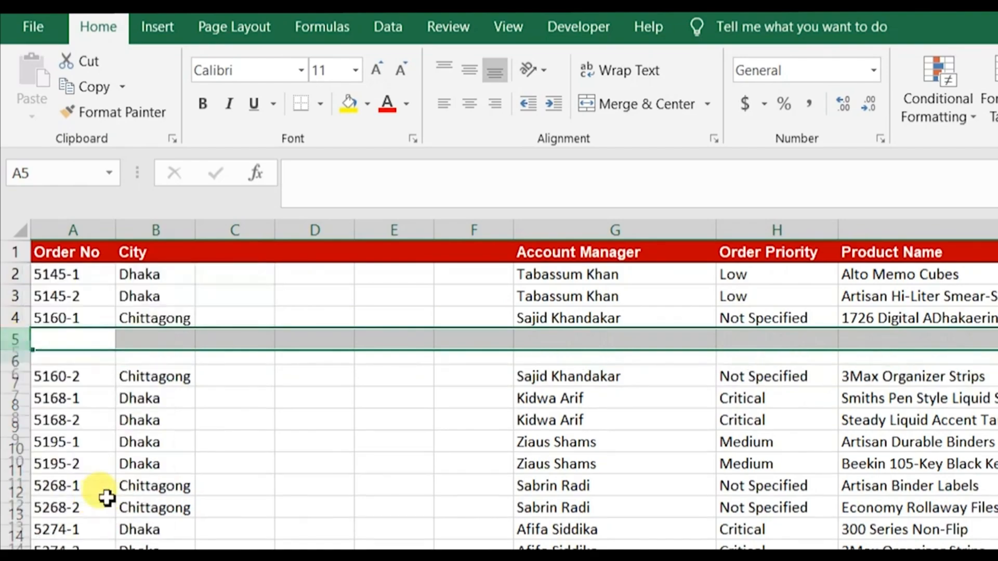
pyautogui.click(292, 409)
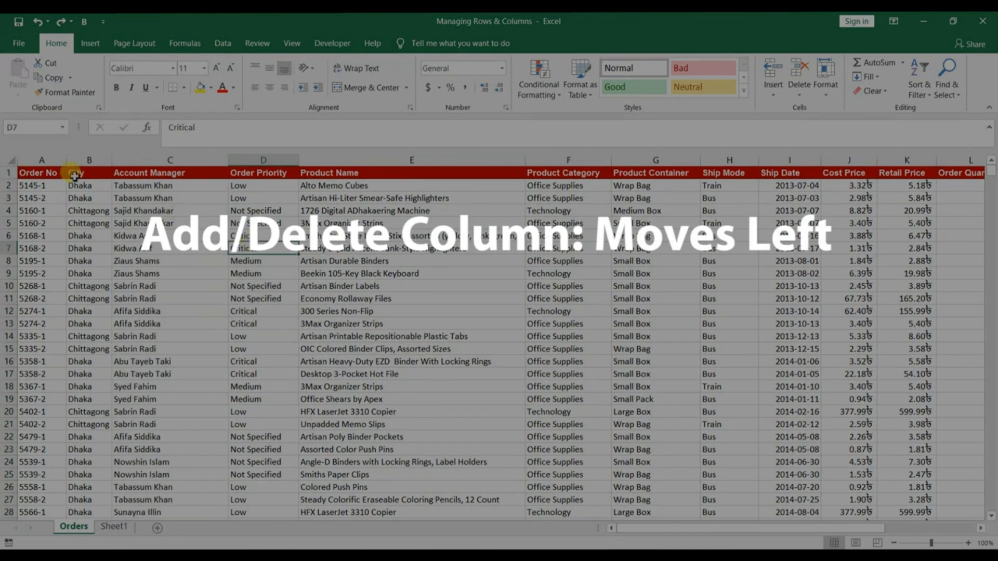
# Step: Hide columns D to I, from Order Priority to Ship Date, in the Orders sheet
pyautogui.click(26, 174)
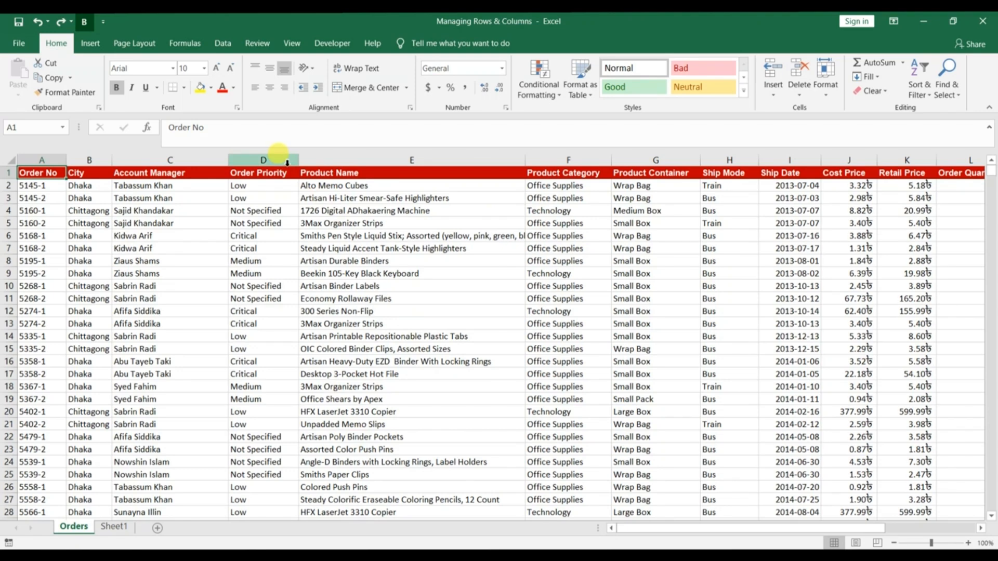
pyautogui.moveTo(287, 163); pyautogui.dragTo(768, 163)
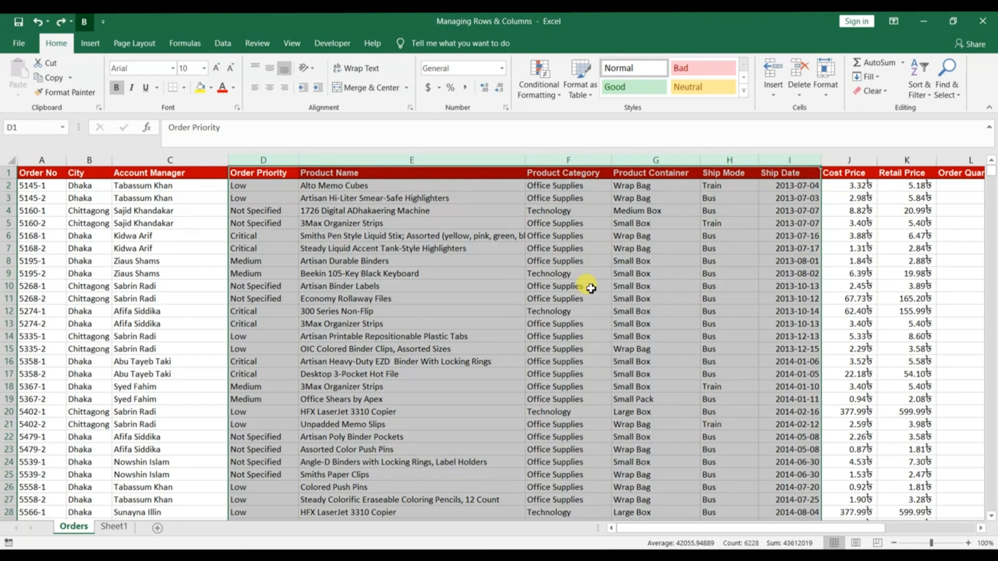
pyautogui.rightClick(566, 164)
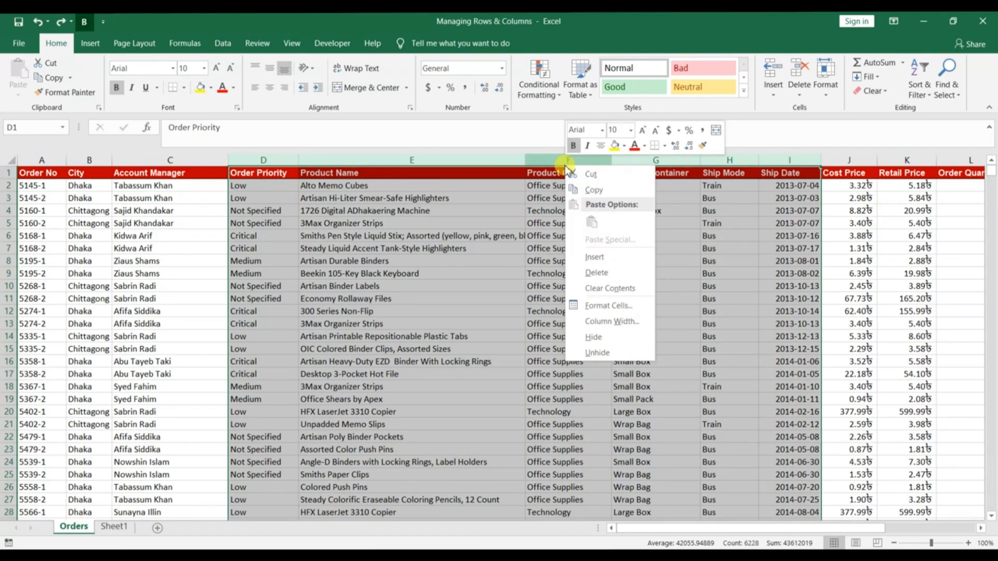
pyautogui.click(612, 337)
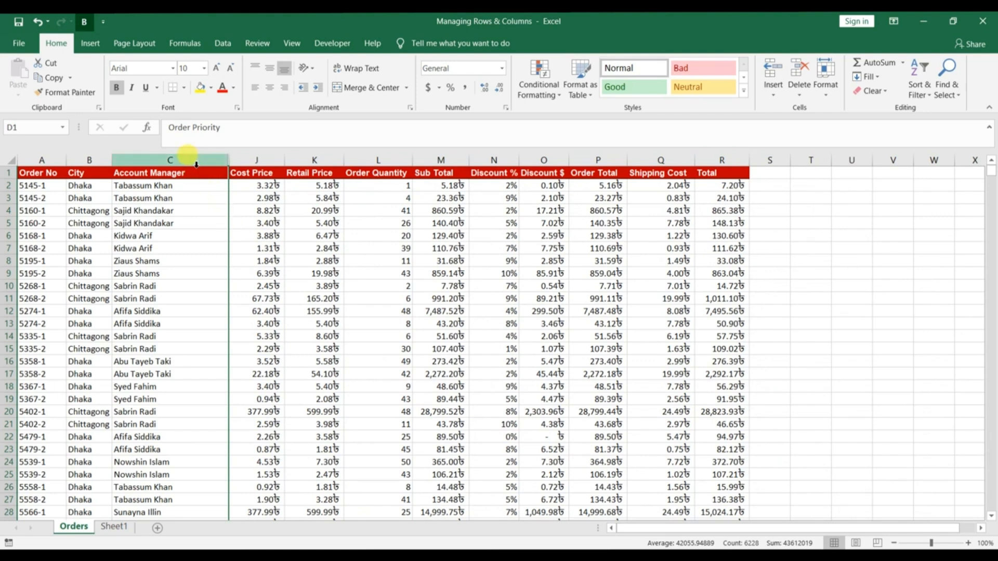
# Step: Unhide the columns between Account Manager and Cost Price by selecting columns C to J, finishing on cell A1
pyautogui.click(260, 162)
pyautogui.click(249, 197)
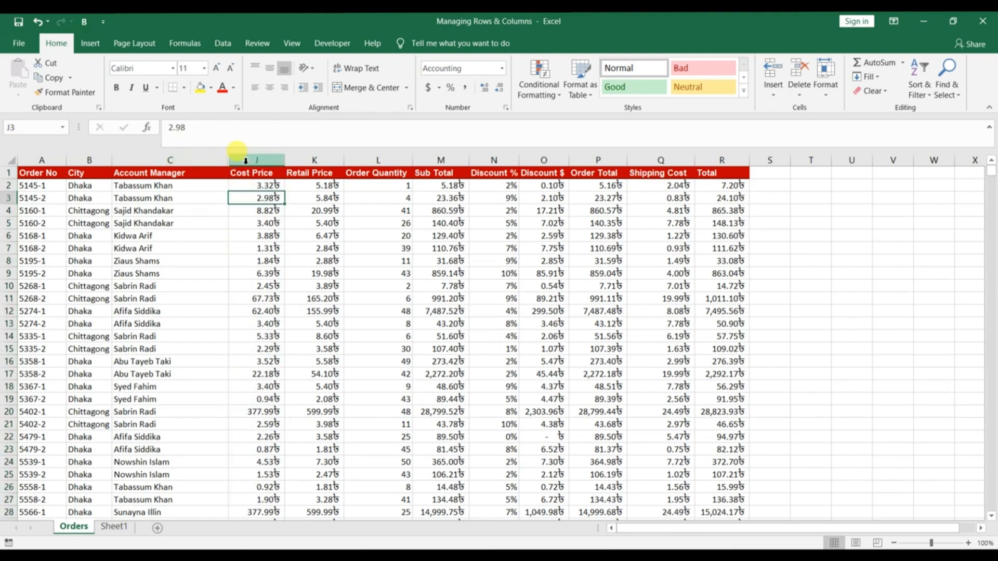
pyautogui.click(207, 162)
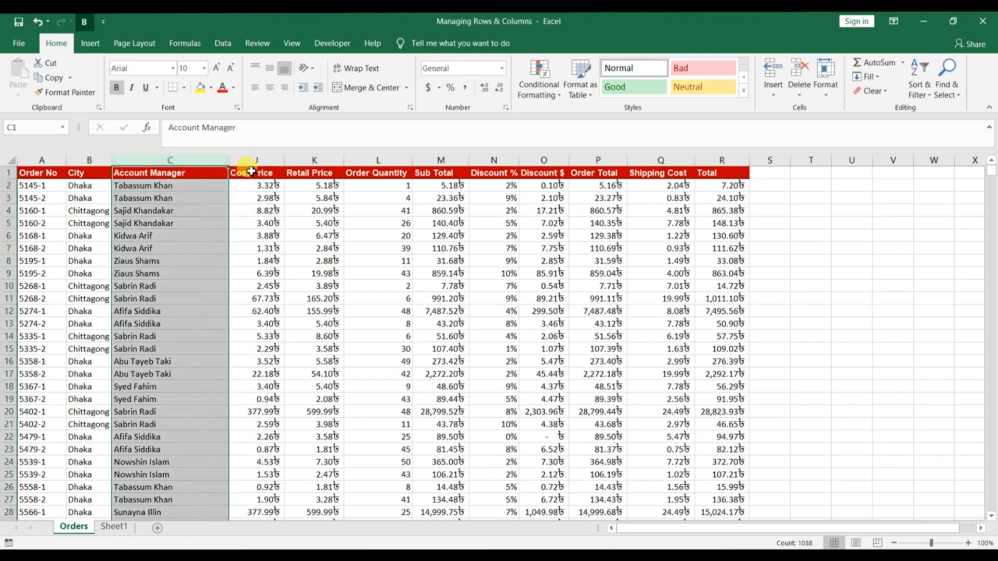
pyautogui.keyDown('shift'); pyautogui.click(255, 161); pyautogui.keyUp('shift')
pyautogui.rightClick(255, 161)
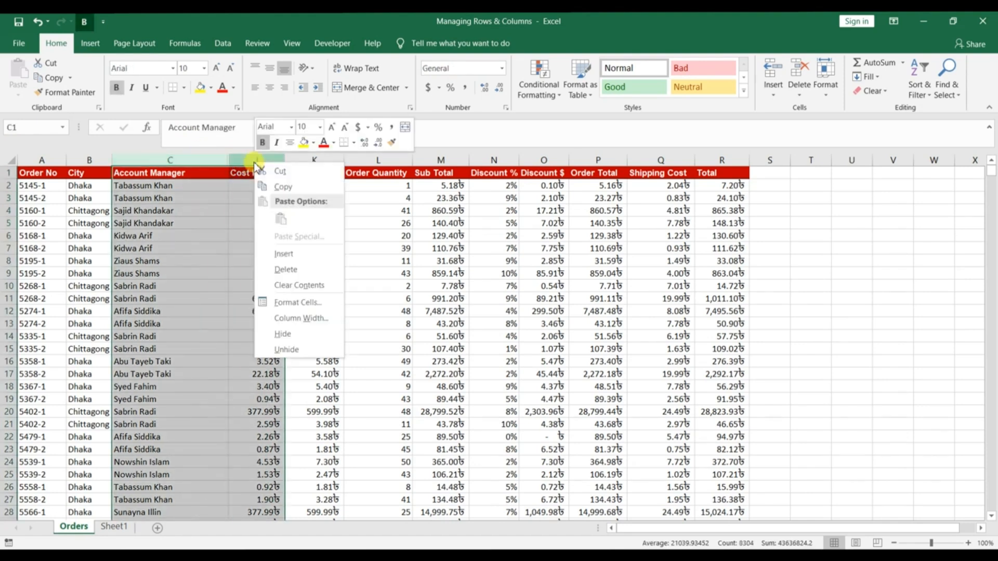
pyautogui.click(316, 353)
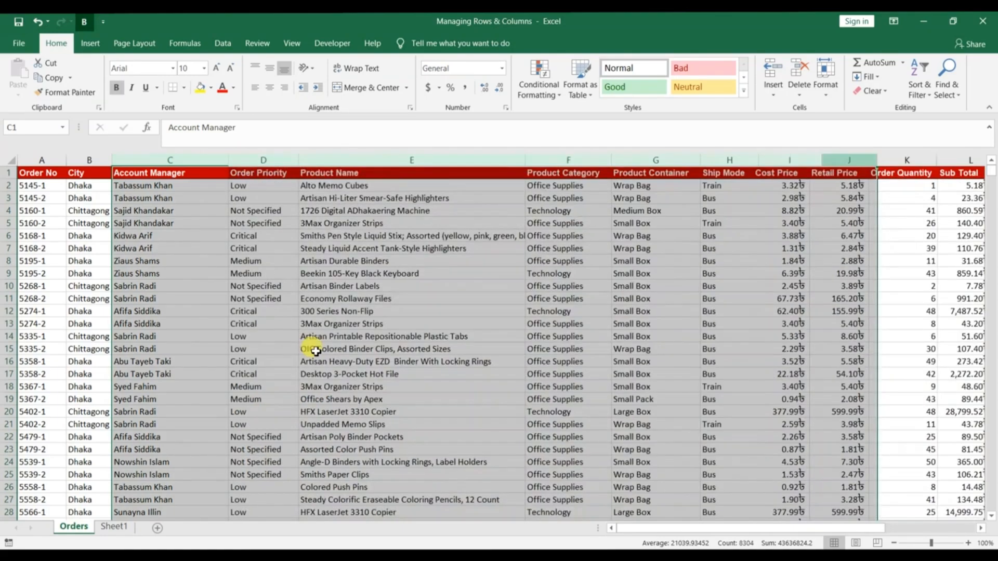
pyautogui.click(484, 335)
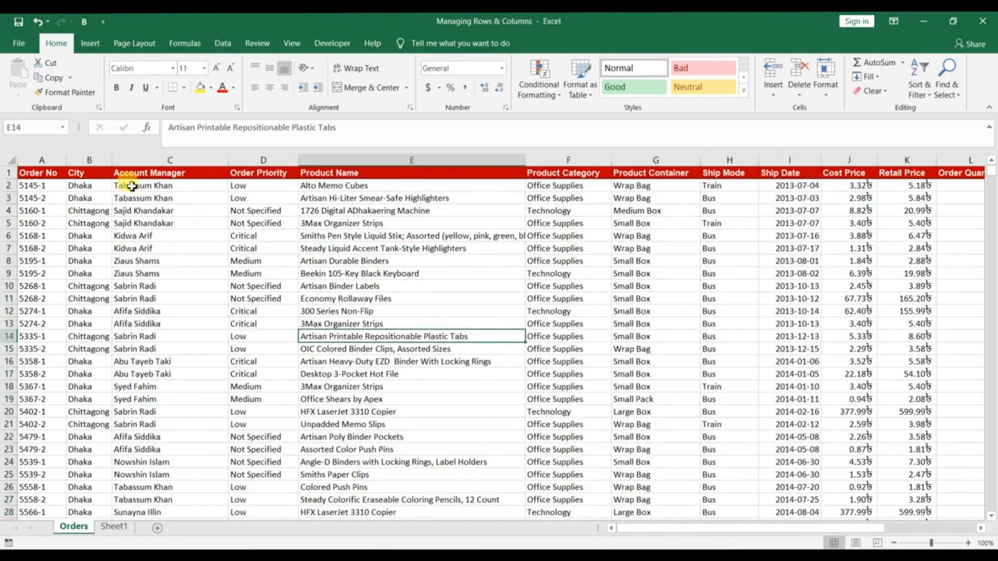
pyautogui.click(44, 173)
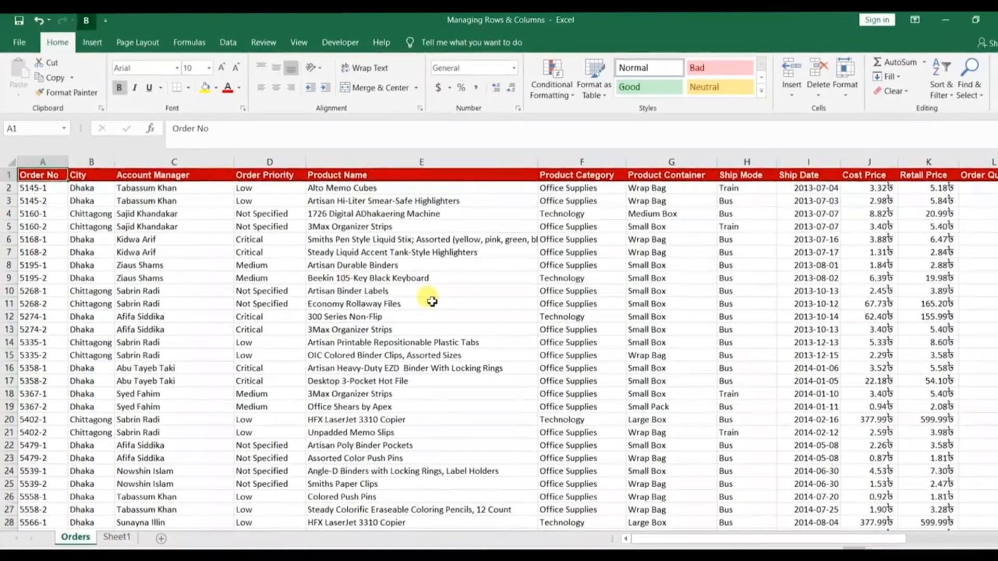